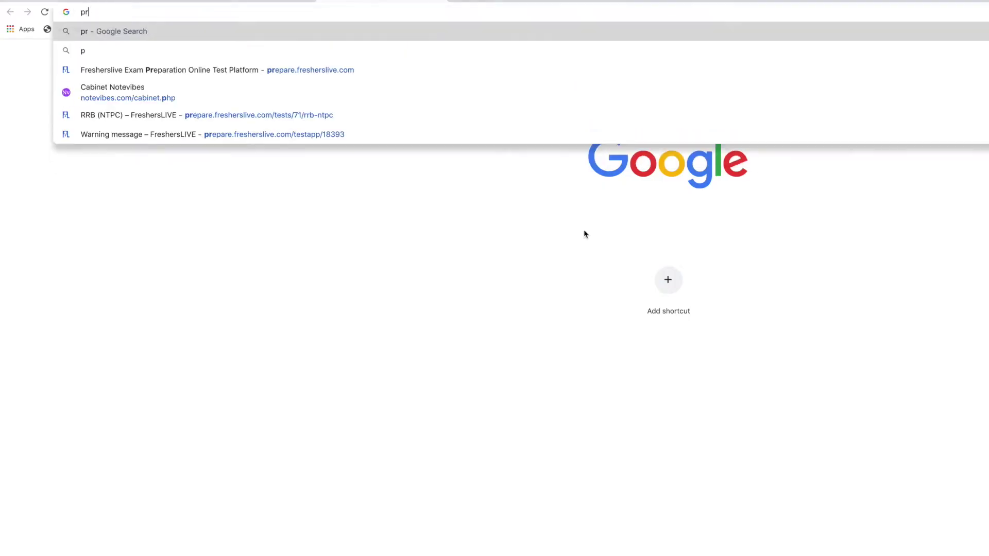
Step: Load prepare.fresherslive.com from Chrome's address bar
{"action": "type", "text": "repare"}
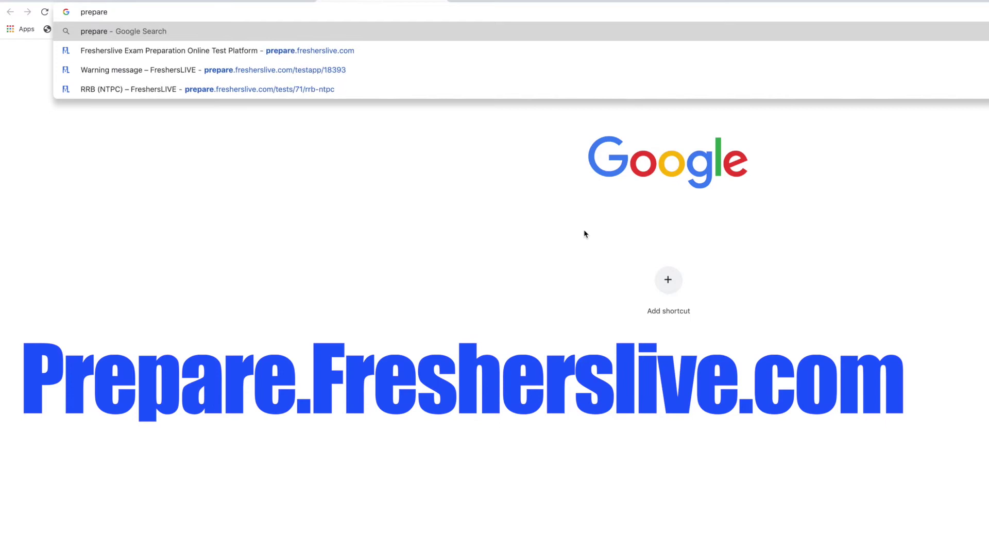
{"action": "type", "text": ".fres"}
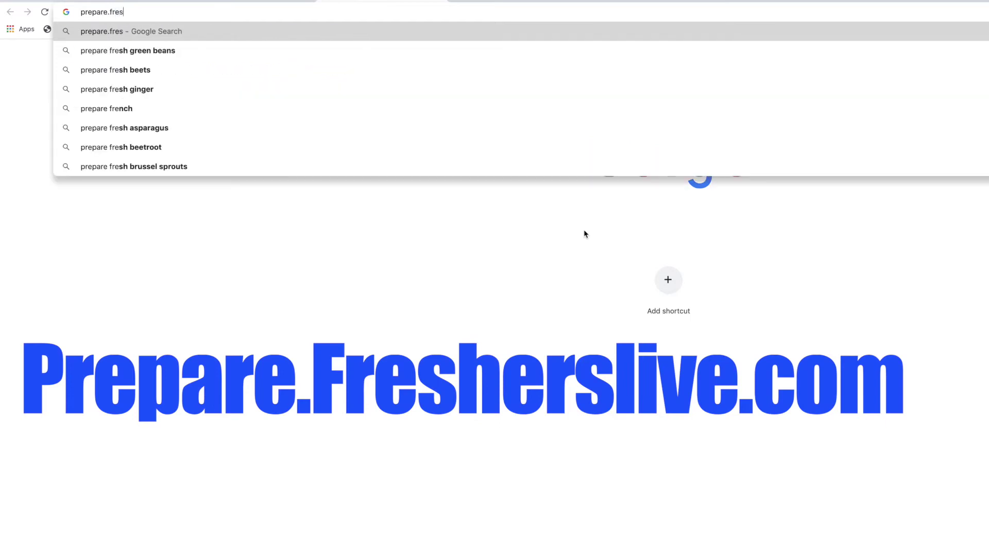
{"action": "type", "text": "herslive.co"}
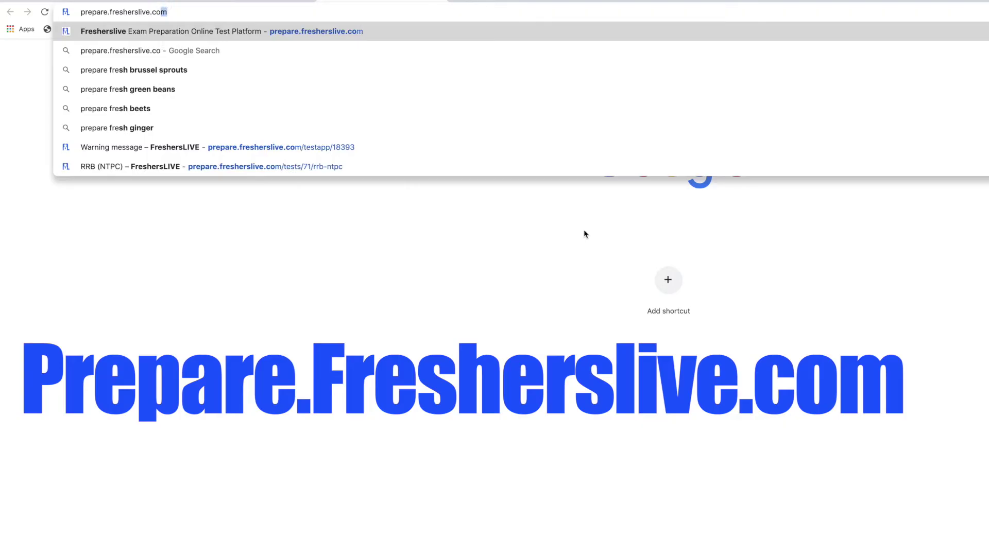
{"action": "key", "text": "Return"}
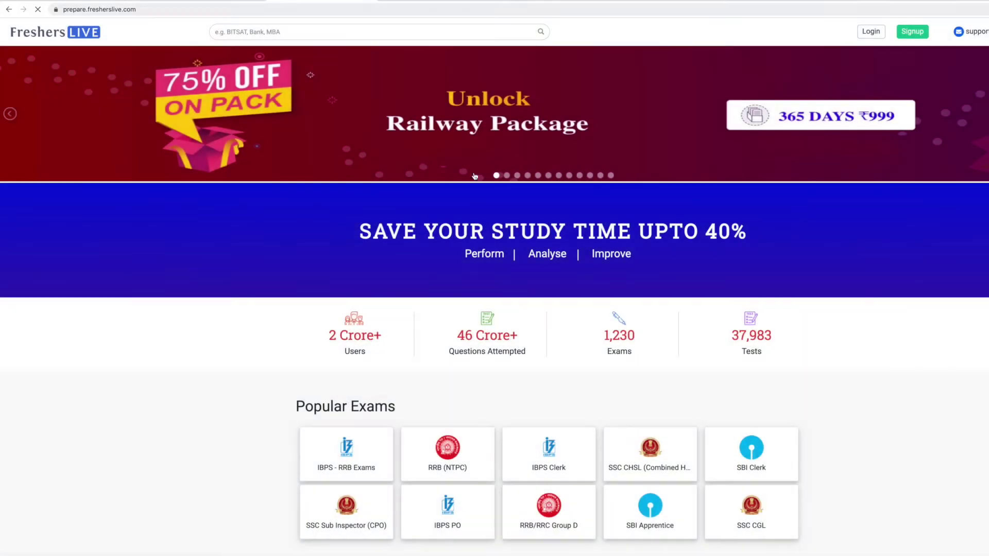
Step: Open the IBPS - RRB Exams mock test page and browse its list of free and locked mocks
{"action": "scroll", "coordinate": [953, 380], "scroll_direction": "down", "scroll_amount": 2}
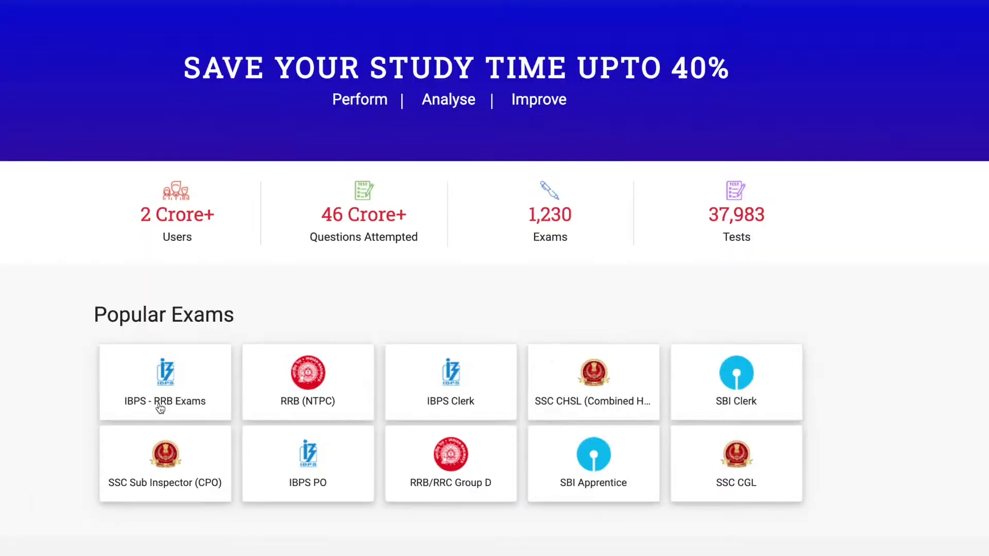
{"action": "left_click", "coordinate": [126, 376]}
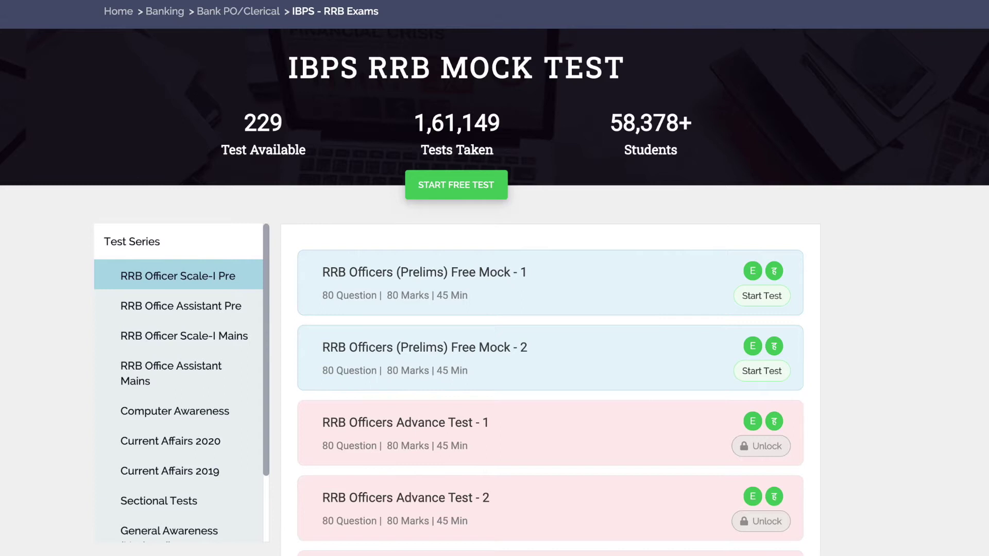
{"action": "scroll", "coordinate": [552, 223], "scroll_direction": "down", "scroll_amount": 1}
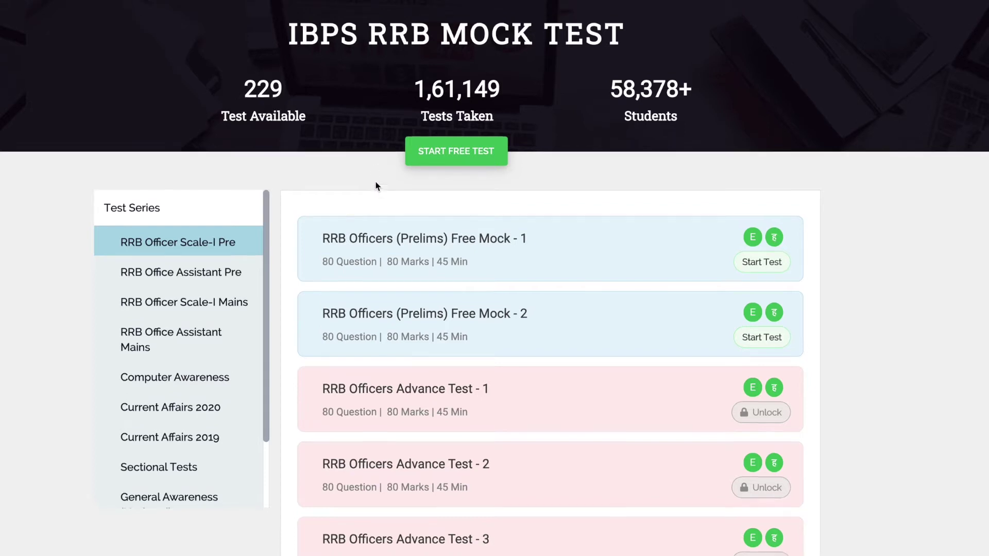
{"action": "scroll", "coordinate": [374, 186], "scroll_direction": "up", "scroll_amount": 1}
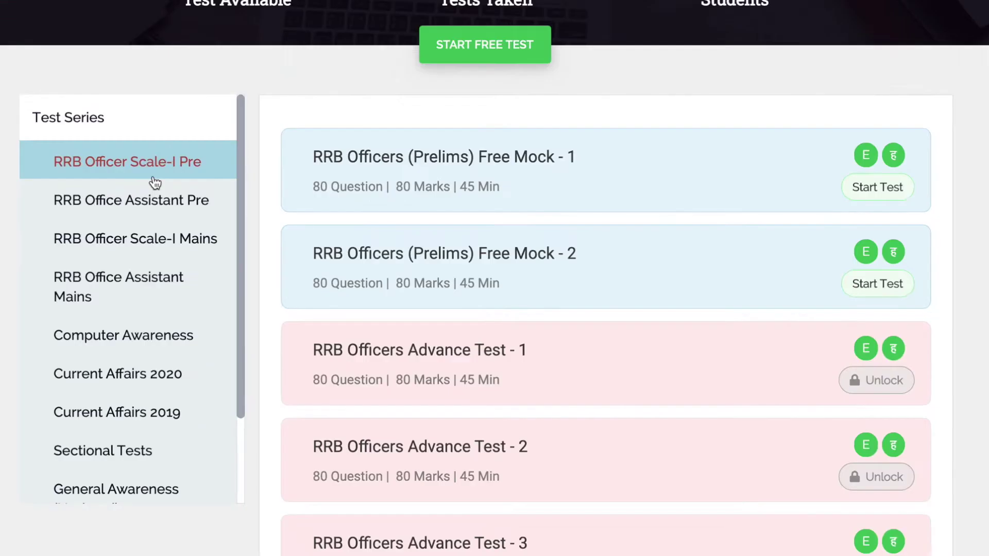
{"action": "scroll", "coordinate": [157, 215], "scroll_direction": "down", "scroll_amount": 1}
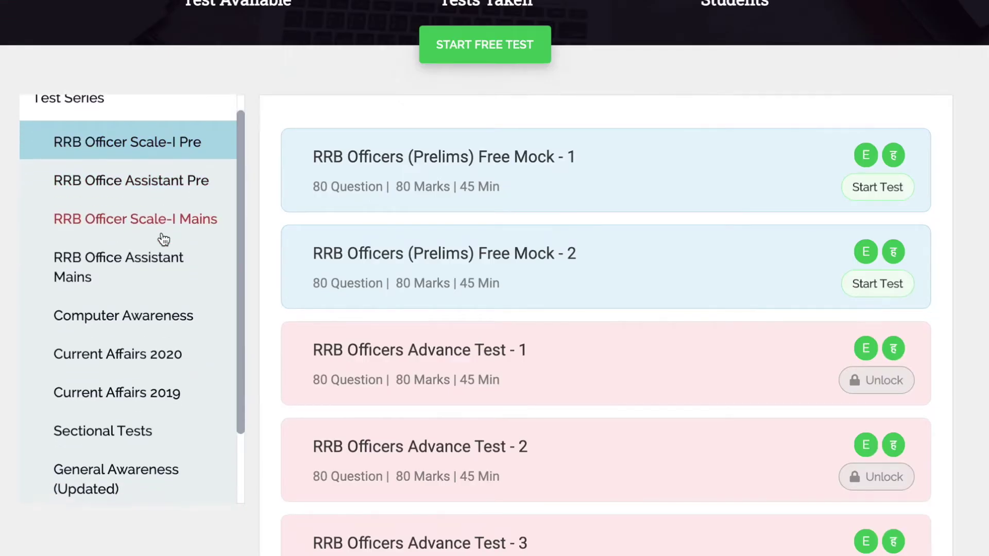
{"action": "scroll", "coordinate": [168, 309], "scroll_direction": "down", "scroll_amount": 2}
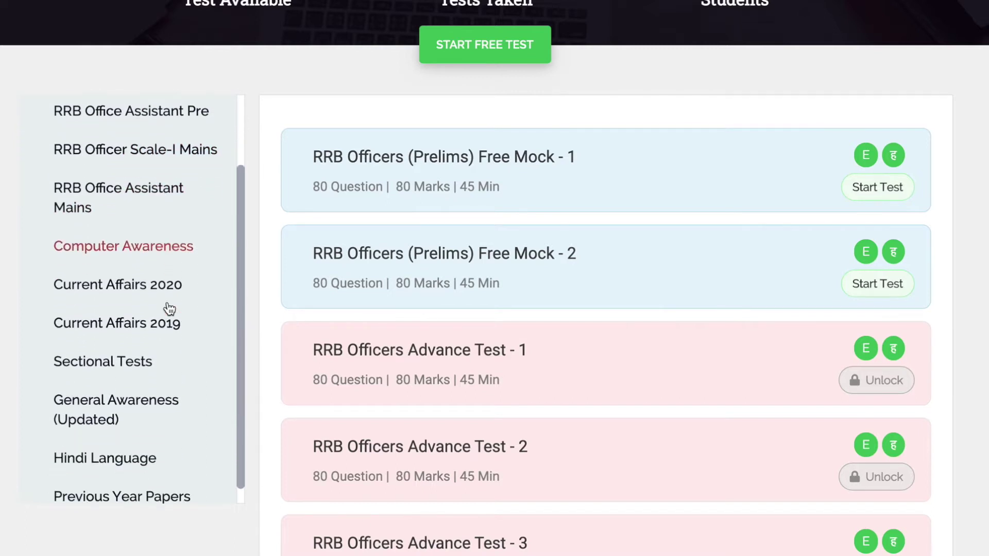
{"action": "scroll", "coordinate": [159, 288], "scroll_direction": "down", "scroll_amount": 1}
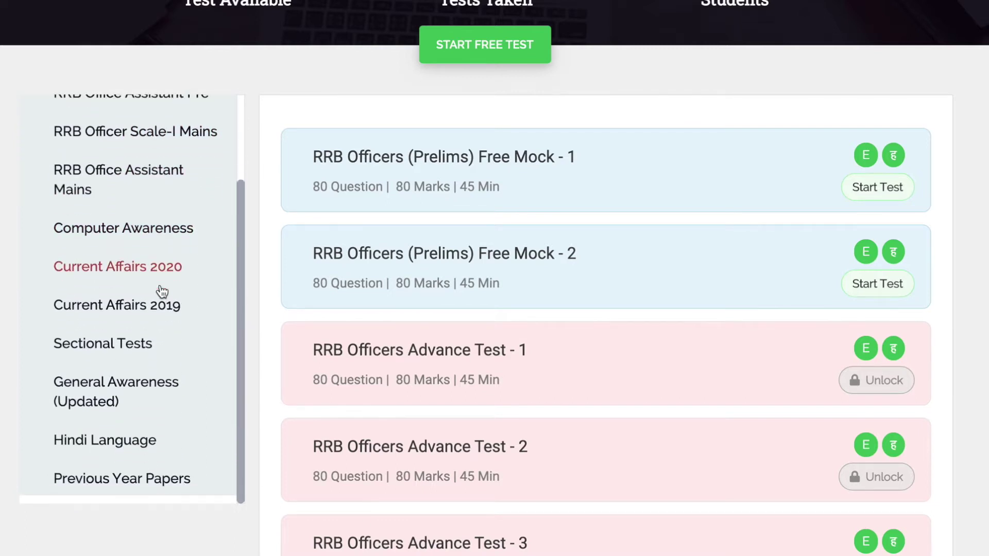
{"action": "scroll", "coordinate": [162, 292], "scroll_direction": "down", "scroll_amount": 1}
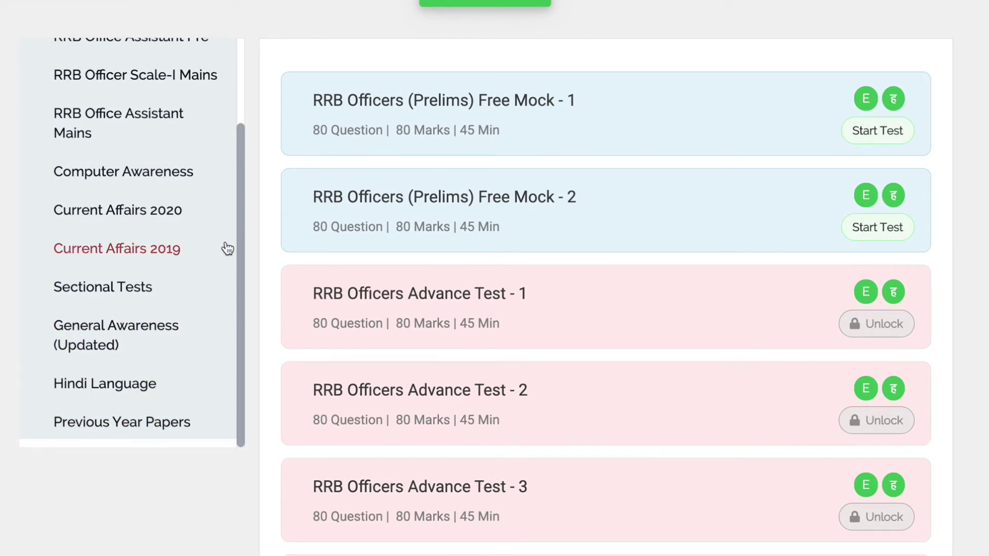
{"action": "scroll", "coordinate": [220, 243], "scroll_direction": "up", "scroll_amount": 3}
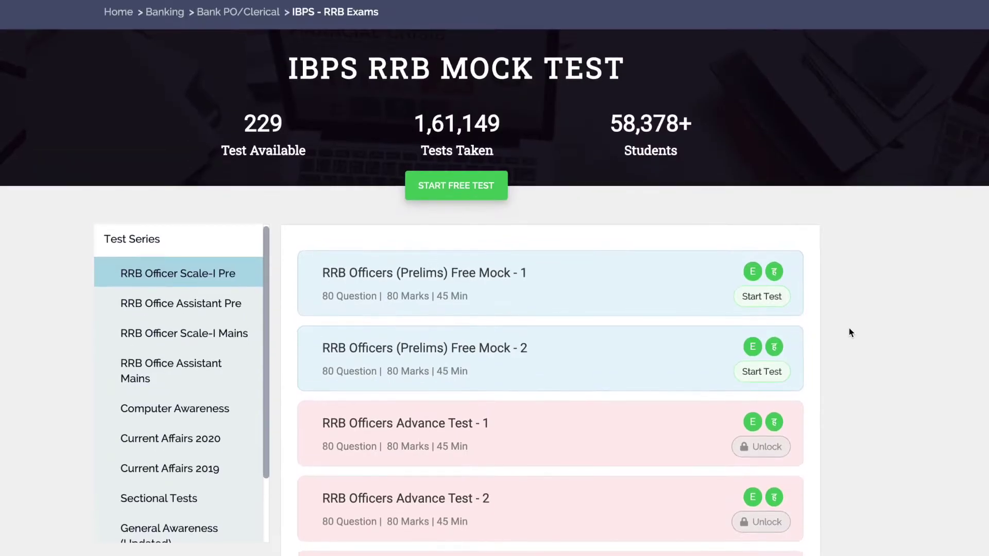
{"action": "scroll", "coordinate": [452, 152], "scroll_direction": "up", "scroll_amount": 1}
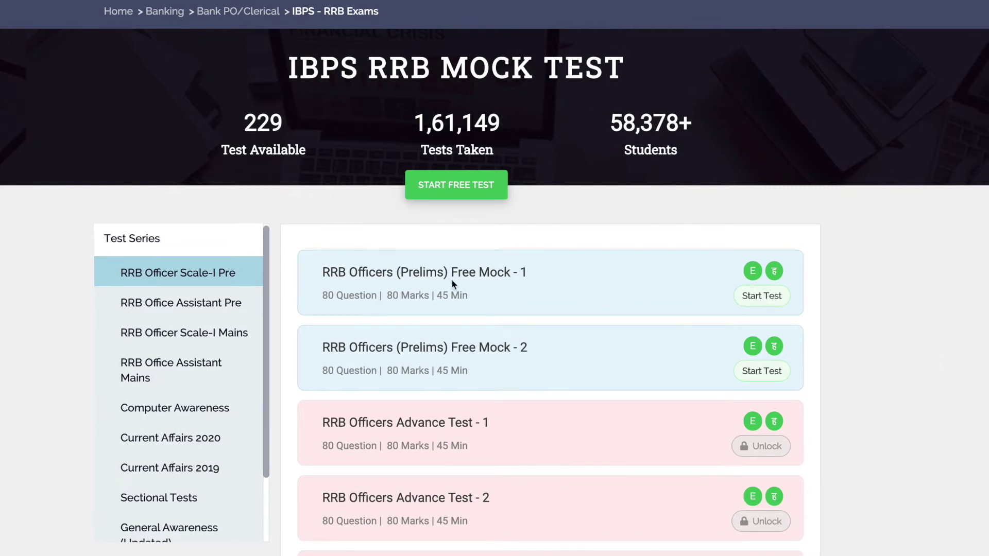
Step: Start RRB Officers (Prelims) Free Mock - 1 and enter the full name and e-mail address
{"action": "left_click", "coordinate": [761, 297]}
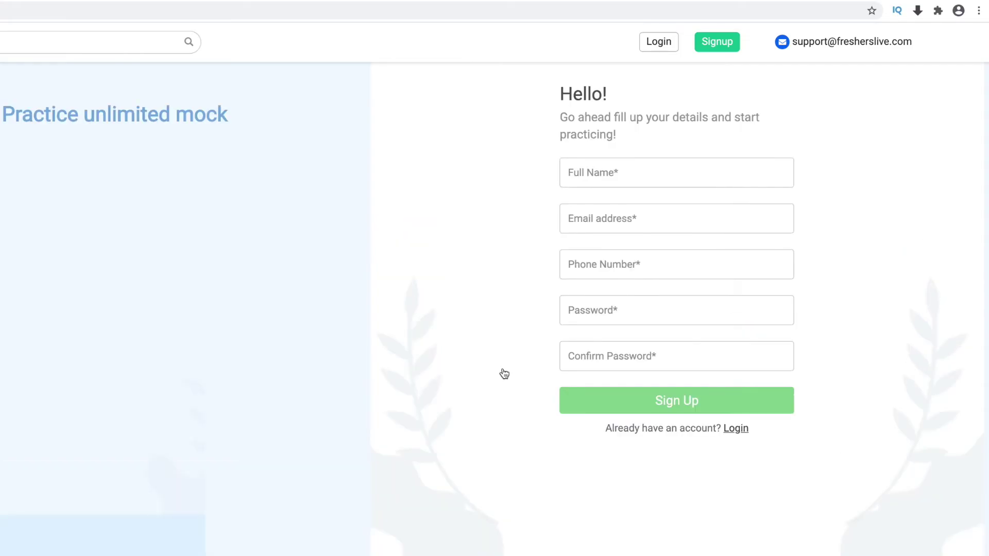
{"action": "left_click", "coordinate": [705, 172]}
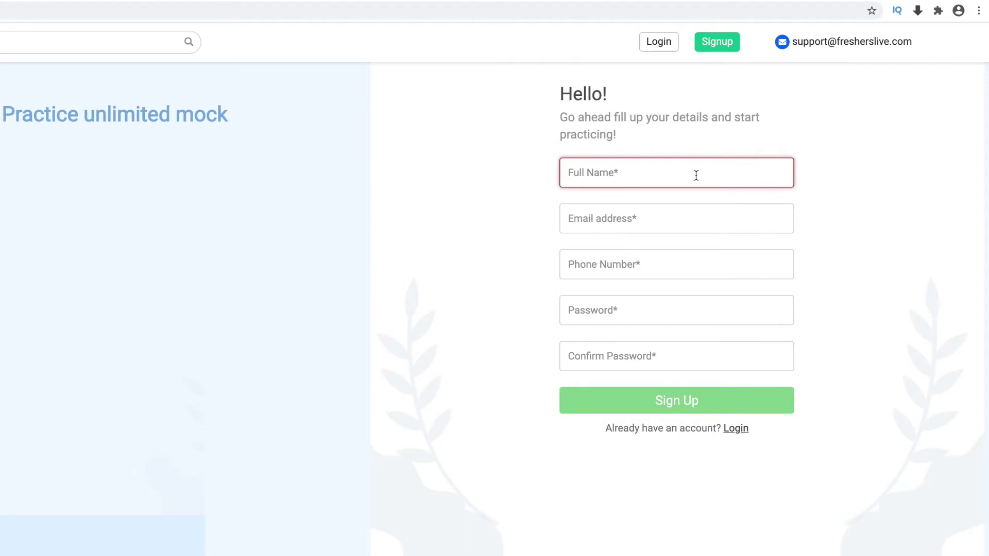
{"action": "type", "text": "Us"}
{"action": "left_click", "coordinate": [698, 220]}
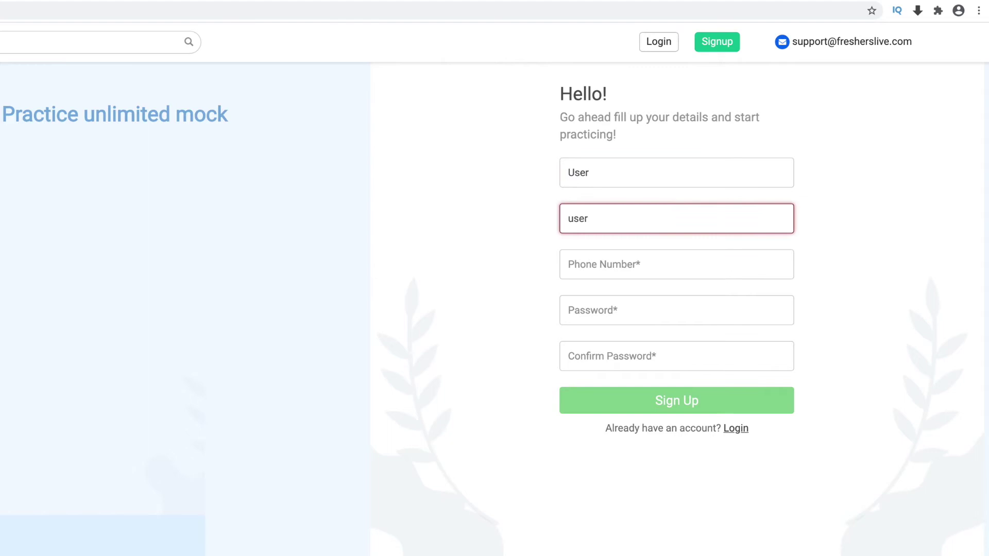
Step: Fill in the phone number and password with confirmation, then submit the signup
{"action": "key", "text": "Tab"}
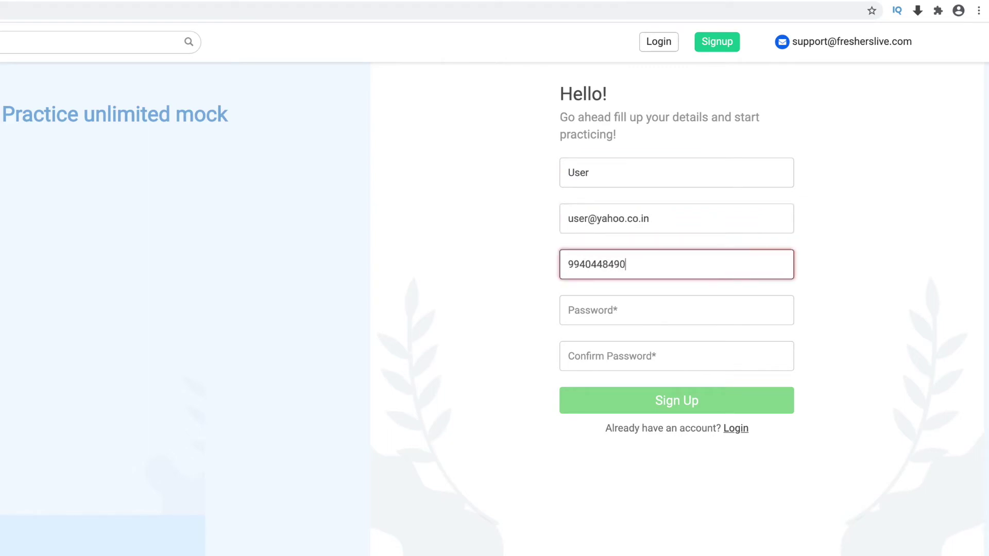
{"action": "key", "text": "Tab"}
{"action": "type", "text": "User@1234"}
{"action": "key", "text": "Tab"}
{"action": "type", "text": "User"}
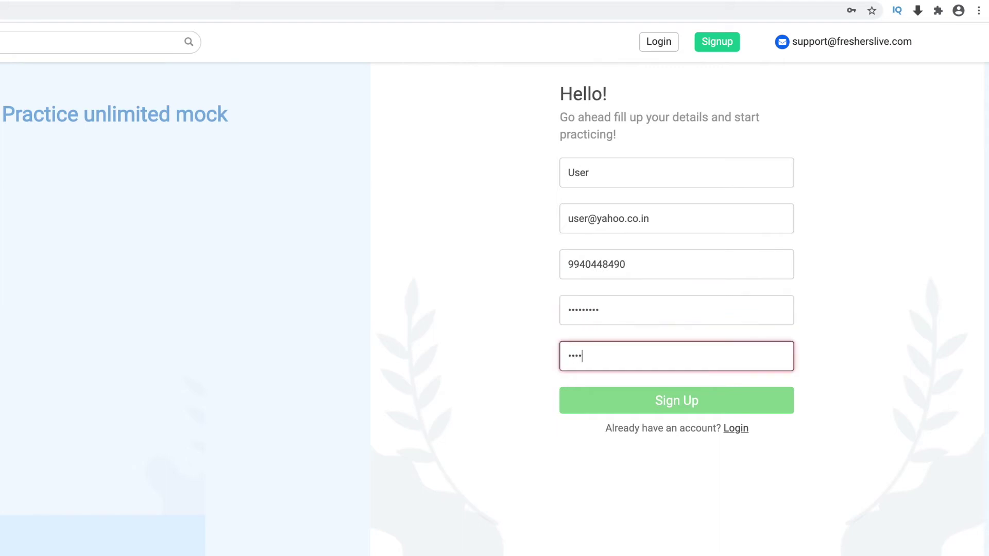
{"action": "type", "text": "@1234"}
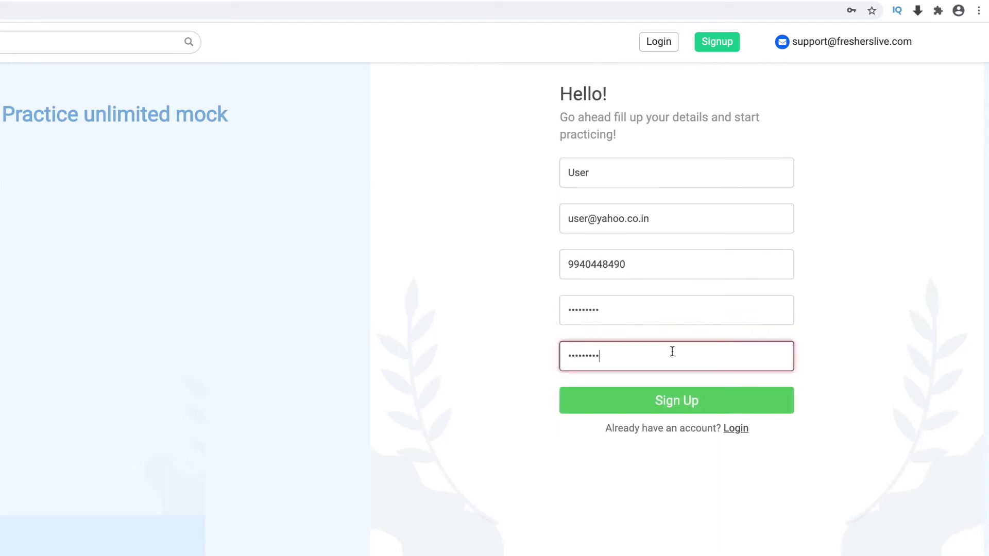
{"action": "left_click", "coordinate": [676, 400]}
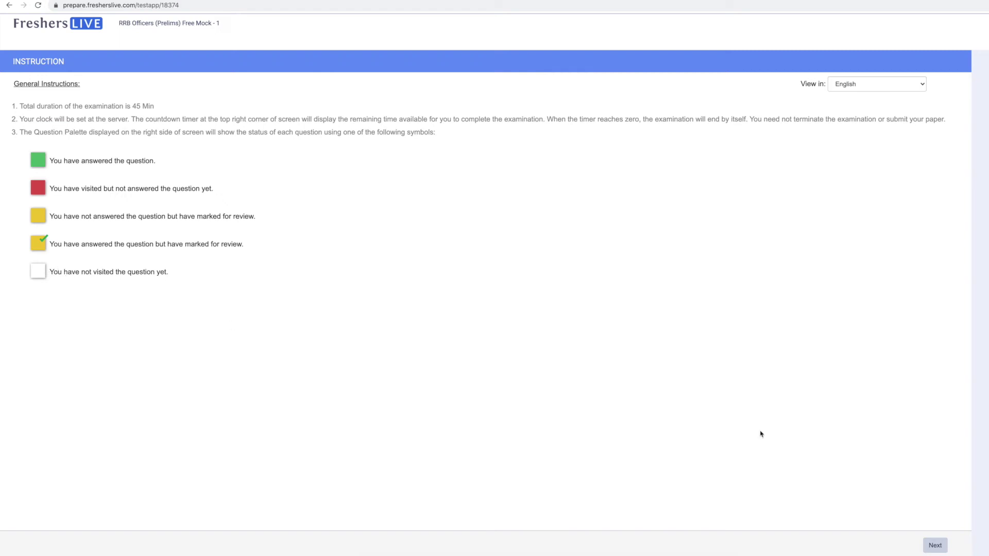
Step: Continue past the mock's general instructions with Next
{"action": "left_click", "coordinate": [935, 545]}
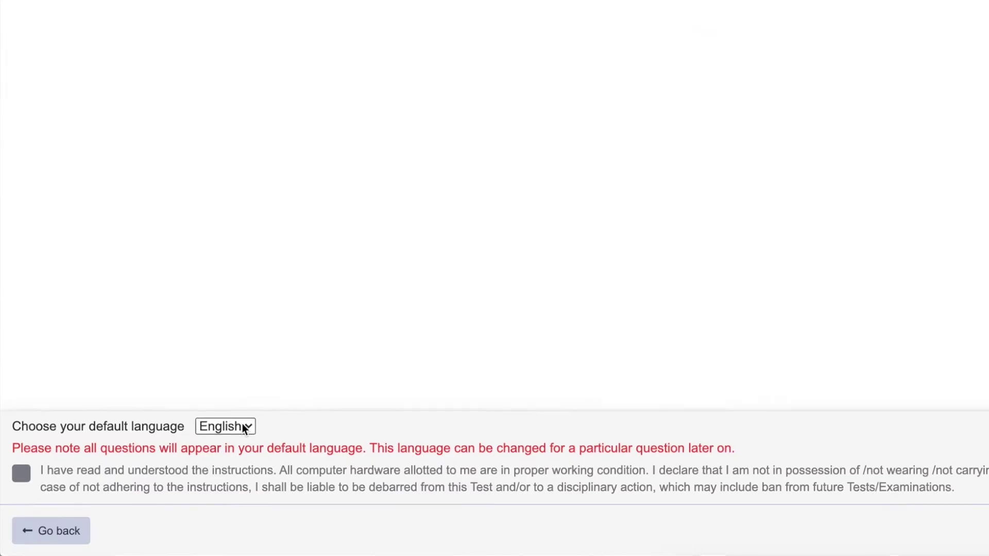
Step: Choose Hindi as the default language, accept the declaration, and begin the test
{"action": "left_click", "coordinate": [244, 429]}
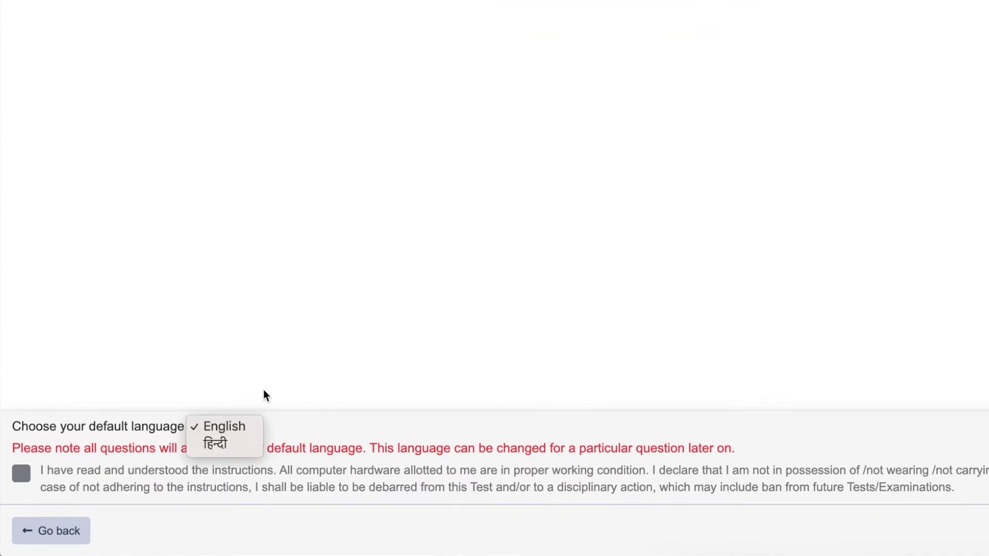
{"action": "left_click", "coordinate": [264, 390]}
{"action": "left_click", "coordinate": [243, 425]}
{"action": "left_click", "coordinate": [230, 444]}
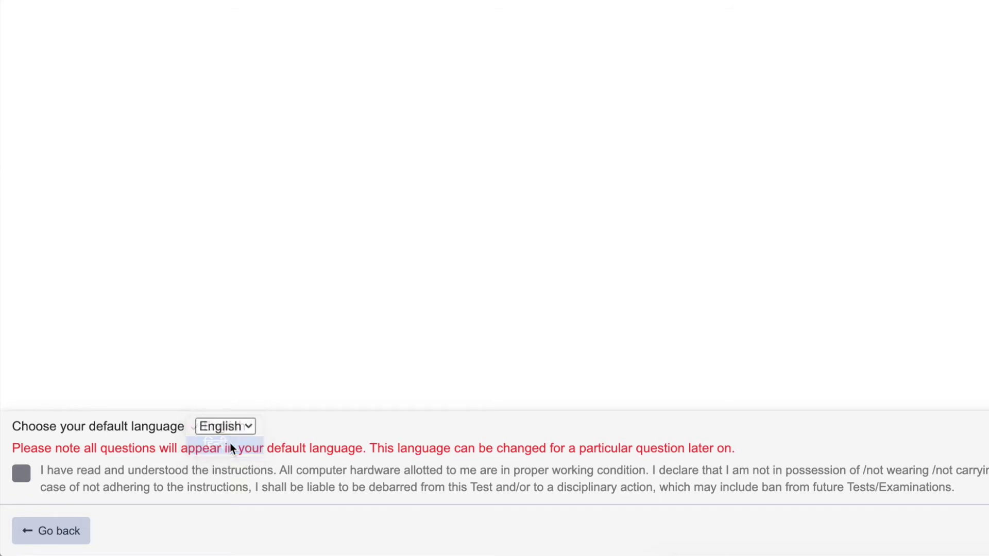
{"action": "left_click", "coordinate": [244, 425]}
{"action": "left_click", "coordinate": [295, 376]}
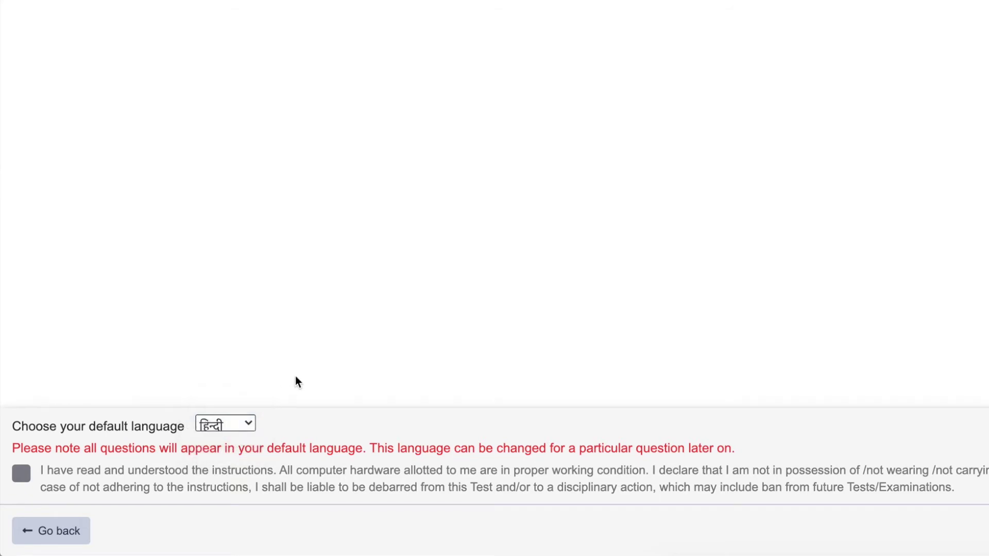
{"action": "left_click", "coordinate": [23, 474]}
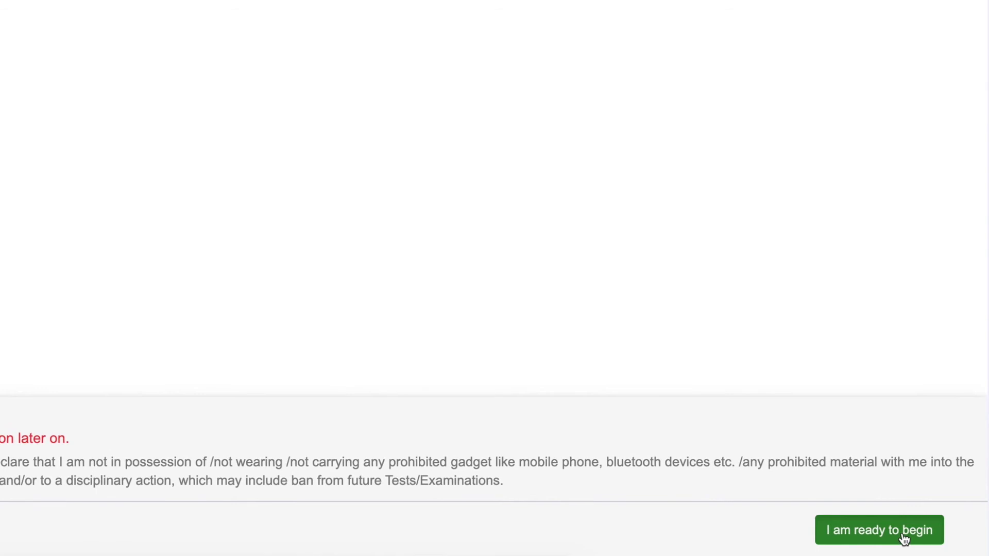
{"action": "left_click", "coordinate": [904, 539]}
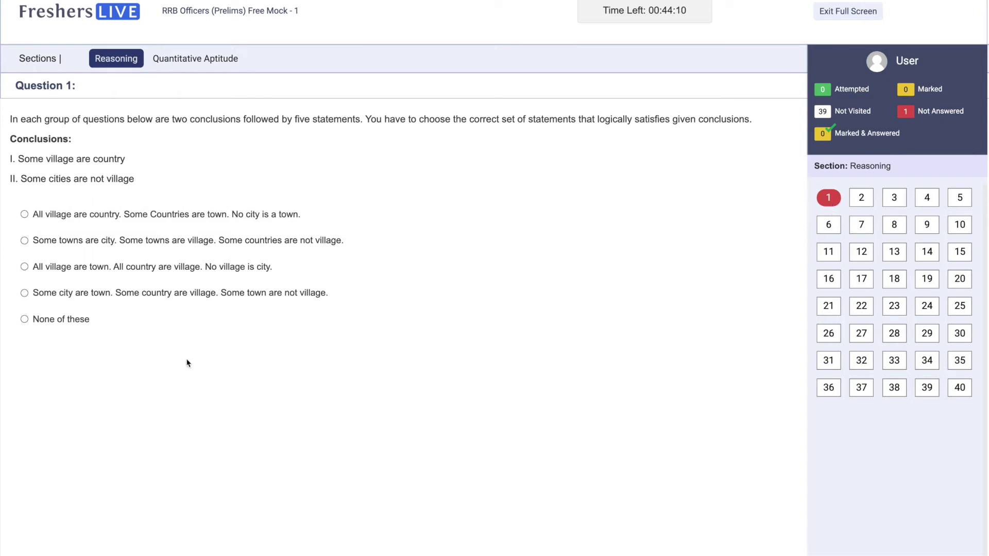
Step: Answer Reasoning Question 1 with the fourth option, mark it for review, then clear and save it
{"action": "left_click", "coordinate": [32, 295]}
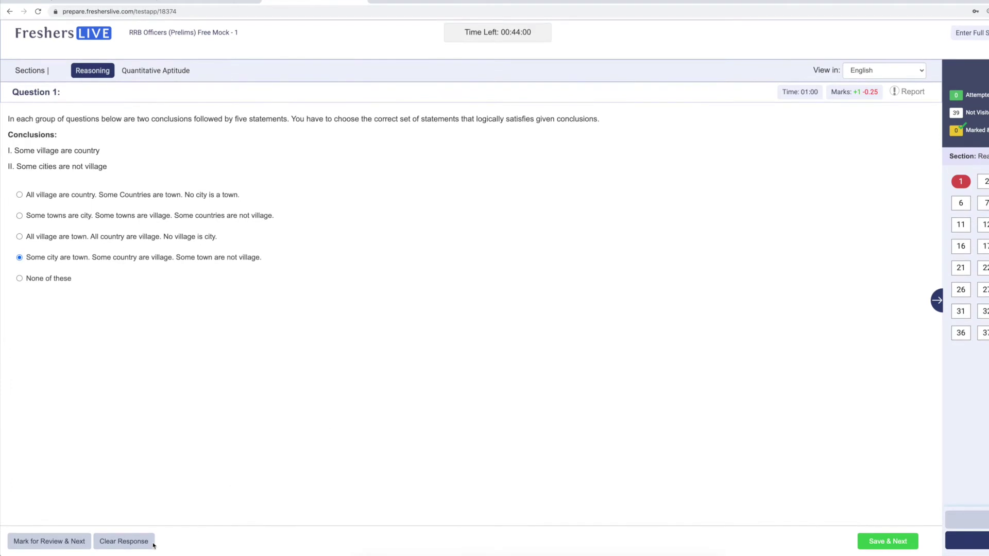
{"action": "left_click", "coordinate": [60, 542]}
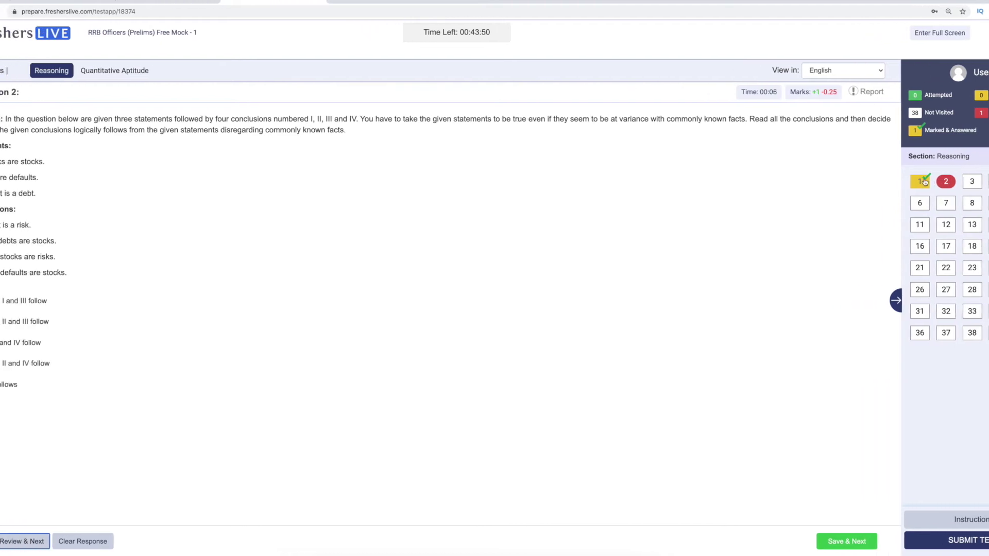
{"action": "left_click", "coordinate": [921, 181]}
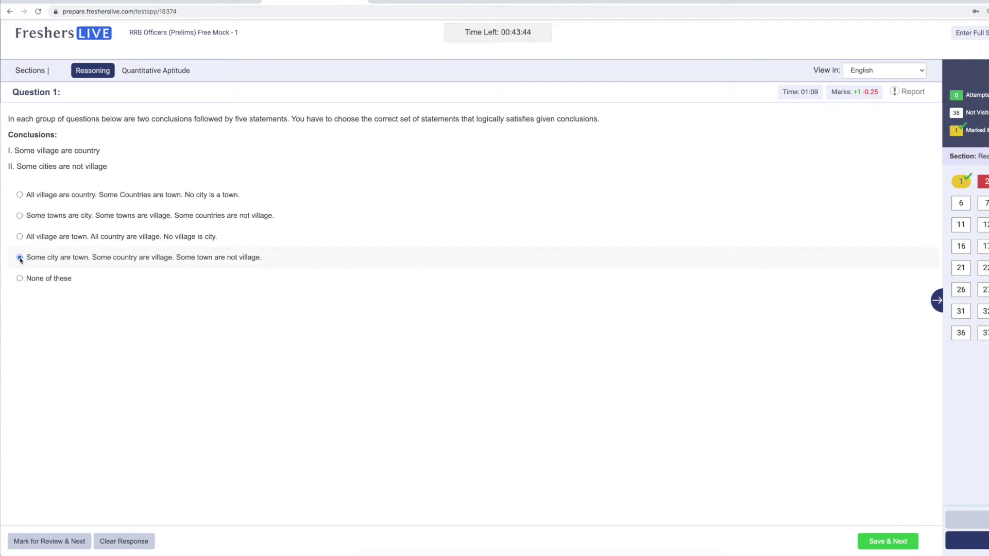
{"action": "left_click", "coordinate": [128, 541]}
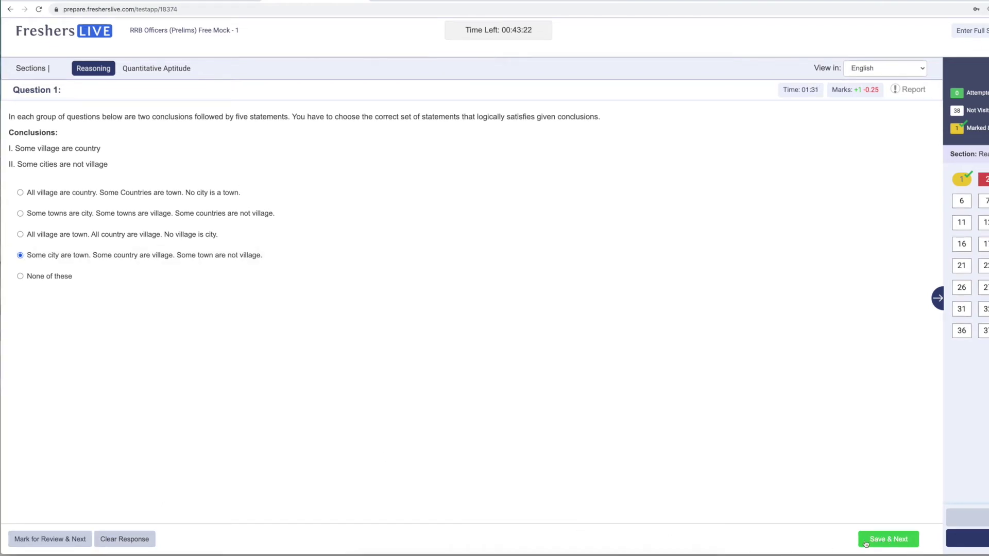
{"action": "left_click", "coordinate": [712, 547]}
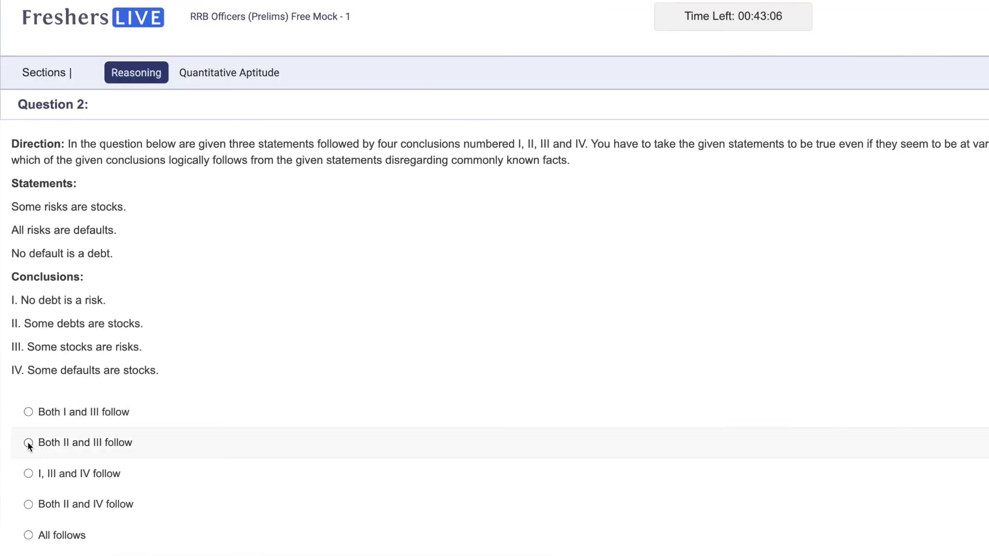
Step: Answer Questions 2 (Both II and III), 3 (Either I or II), 23, 29 (Only II) and 40 (Brijesh)
{"action": "left_click", "coordinate": [28, 443]}
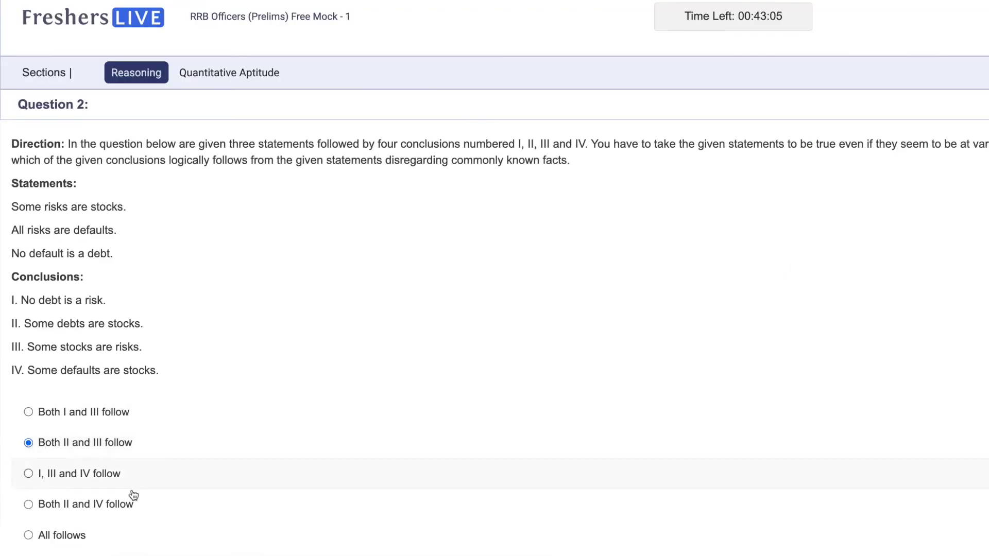
{"action": "left_click", "coordinate": [955, 547]}
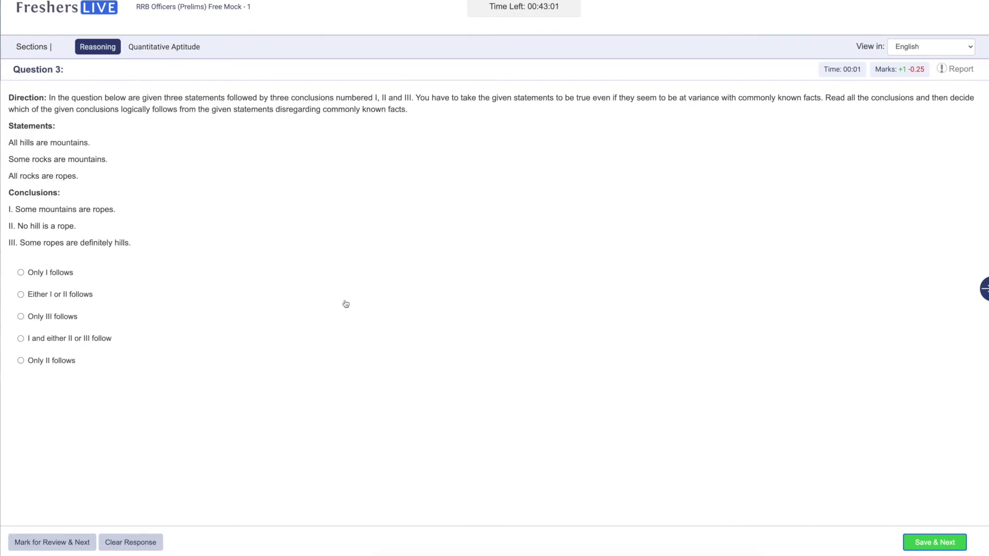
{"action": "left_click", "coordinate": [21, 294]}
{"action": "left_click", "coordinate": [938, 543]}
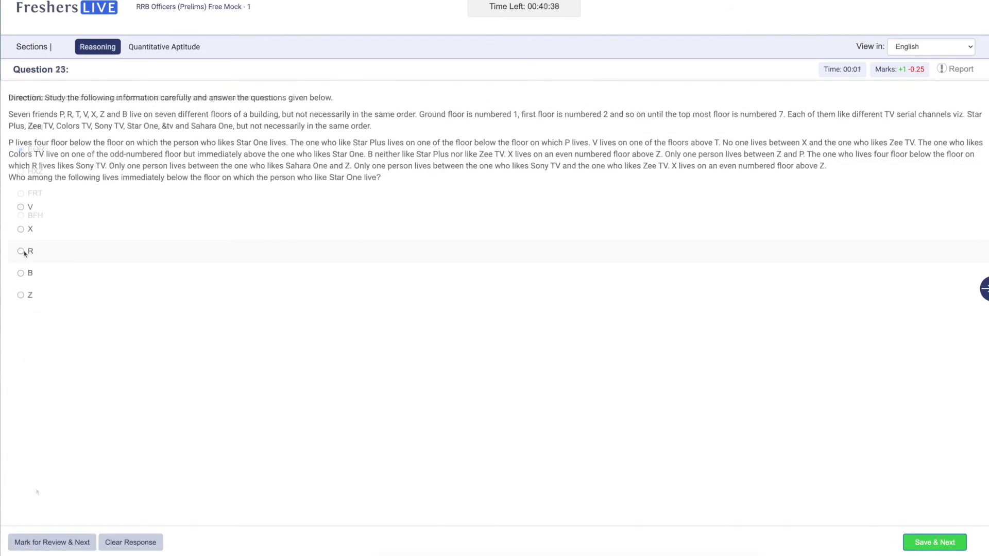
{"action": "left_click", "coordinate": [20, 251]}
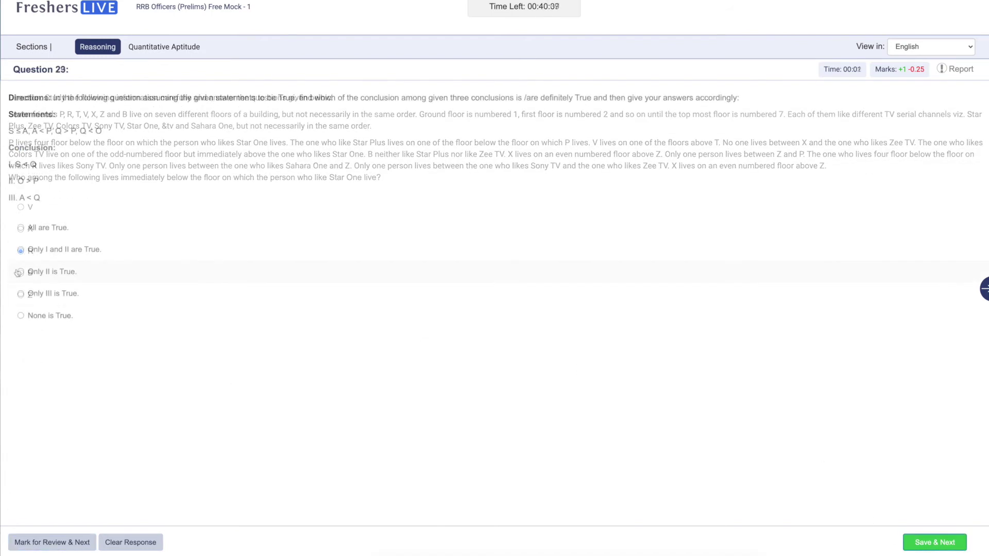
{"action": "left_click", "coordinate": [20, 272]}
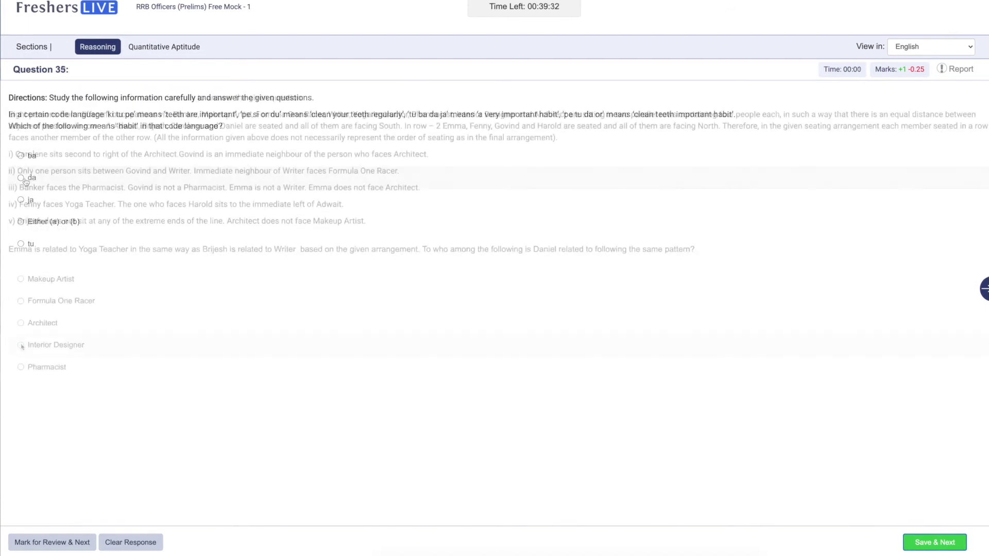
{"action": "left_click", "coordinate": [945, 547]}
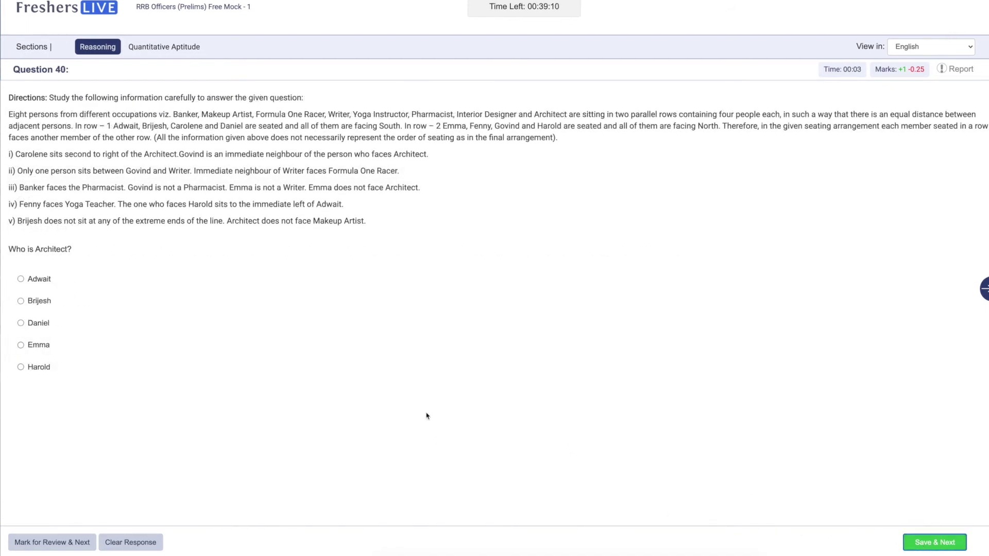
{"action": "left_click", "coordinate": [44, 308]}
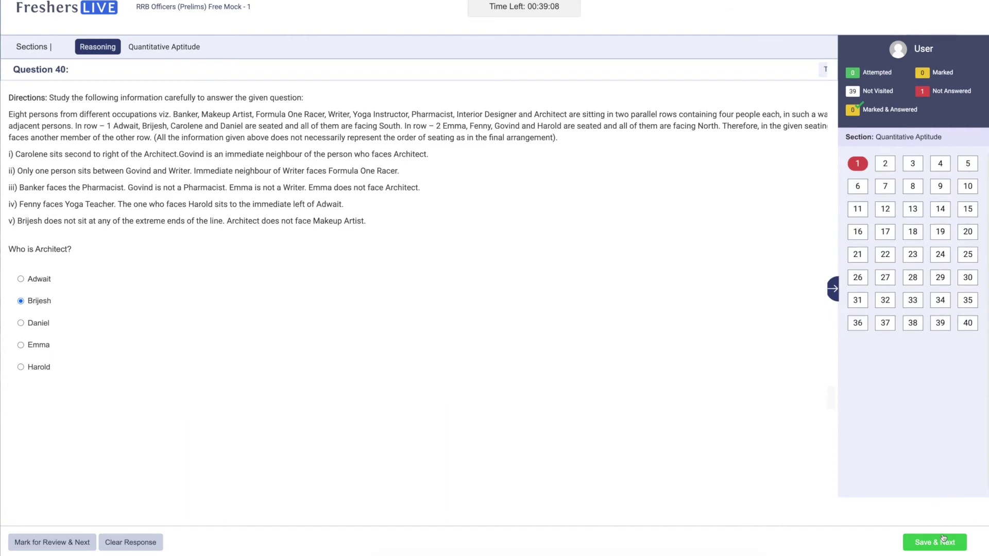
Step: Answer Quantitative Aptitude questions with 58947.37, 42456.14, 3, 600, 50% and 673
{"action": "left_click", "coordinate": [940, 540]}
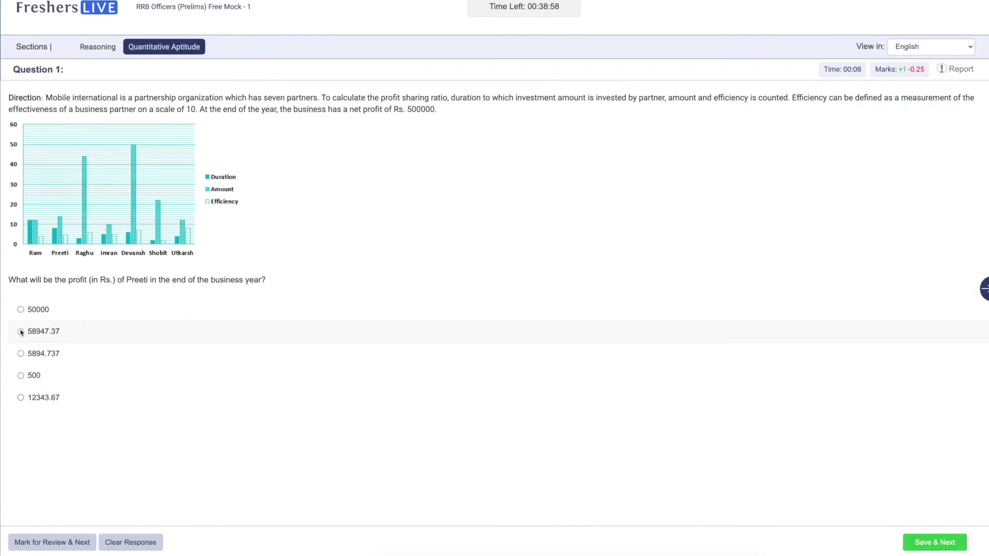
{"action": "left_click", "coordinate": [21, 331]}
{"action": "left_click", "coordinate": [929, 547]}
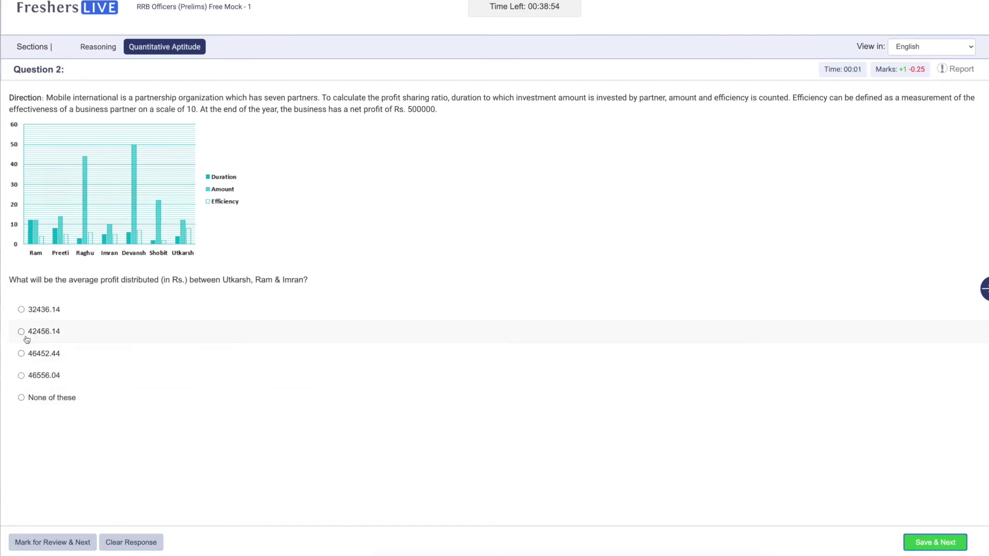
{"action": "left_click", "coordinate": [21, 331]}
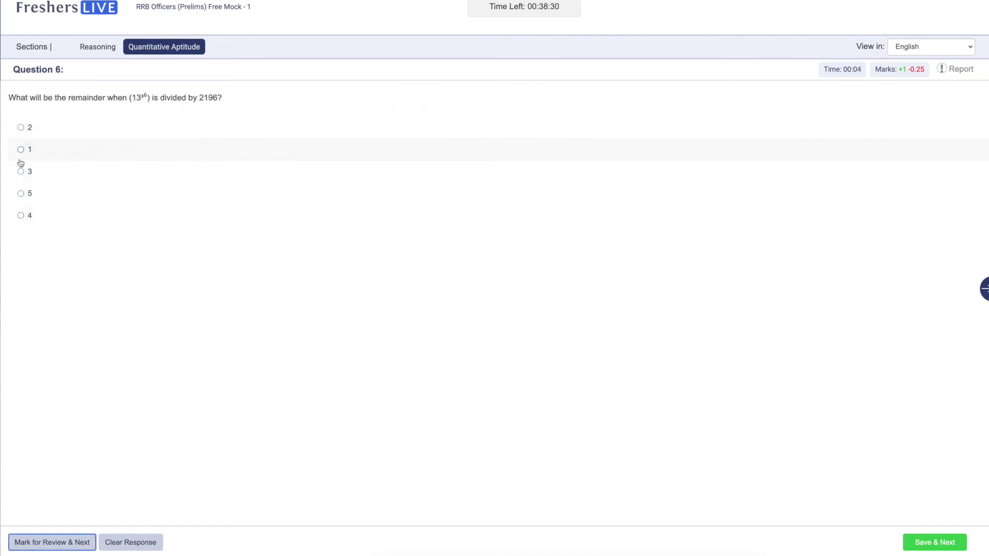
{"action": "left_click", "coordinate": [21, 171]}
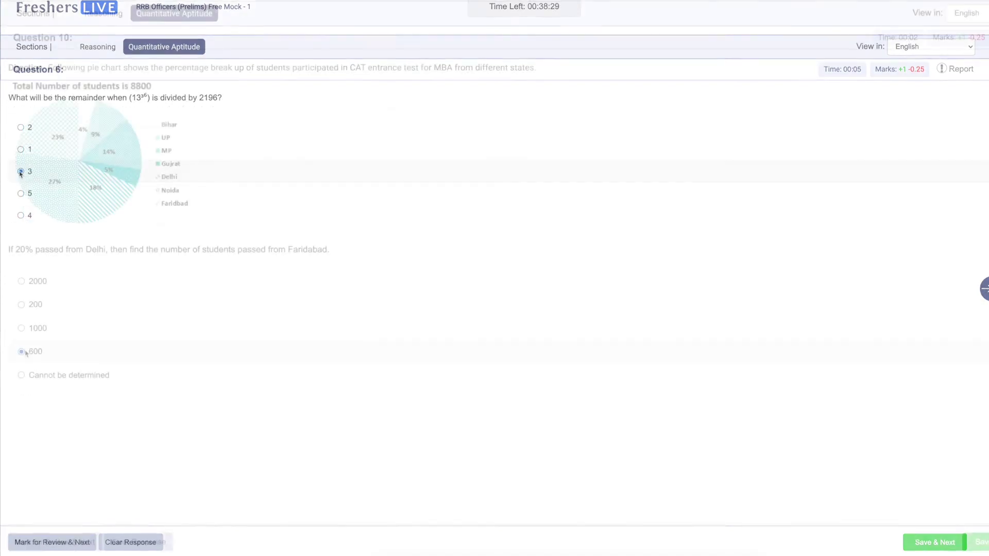
{"action": "left_click", "coordinate": [21, 363]}
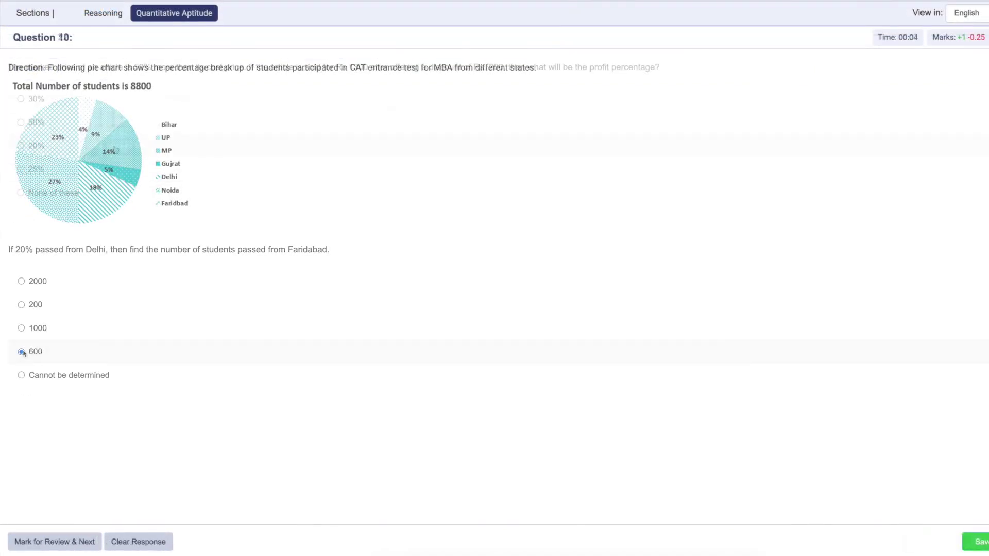
{"action": "left_click", "coordinate": [21, 123]}
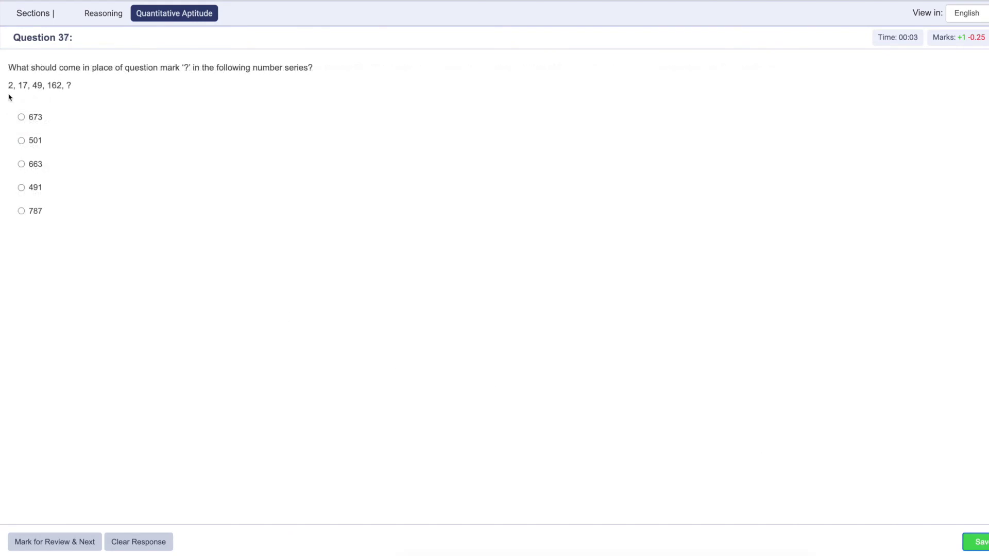
{"action": "left_click", "coordinate": [21, 116]}
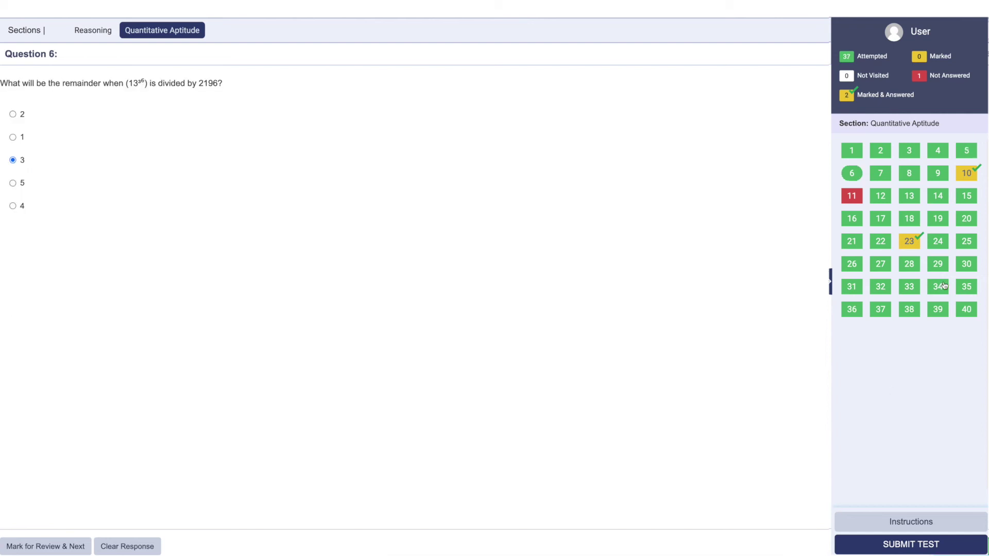
Step: Recheck Question 10's answer of 600, then choose SUBMIT TEST
{"action": "left_click", "coordinate": [962, 176]}
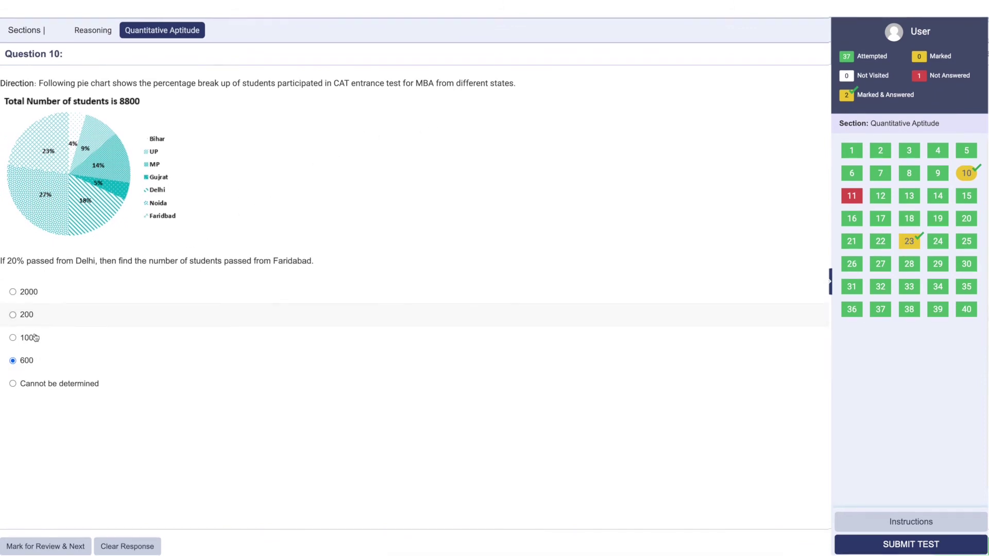
{"action": "left_click", "coordinate": [870, 545]}
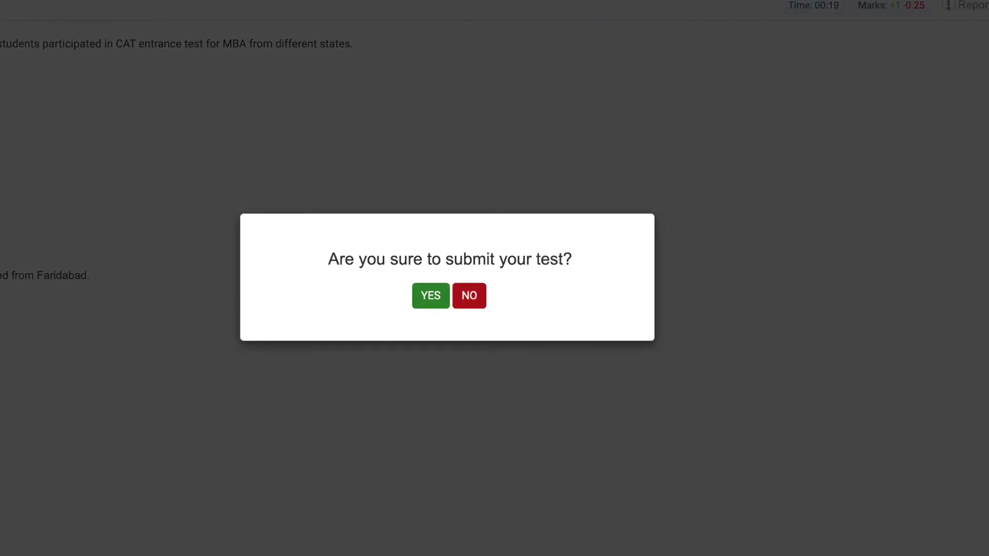
Step: Confirm the test submission with YES
{"action": "left_click", "coordinate": [433, 302]}
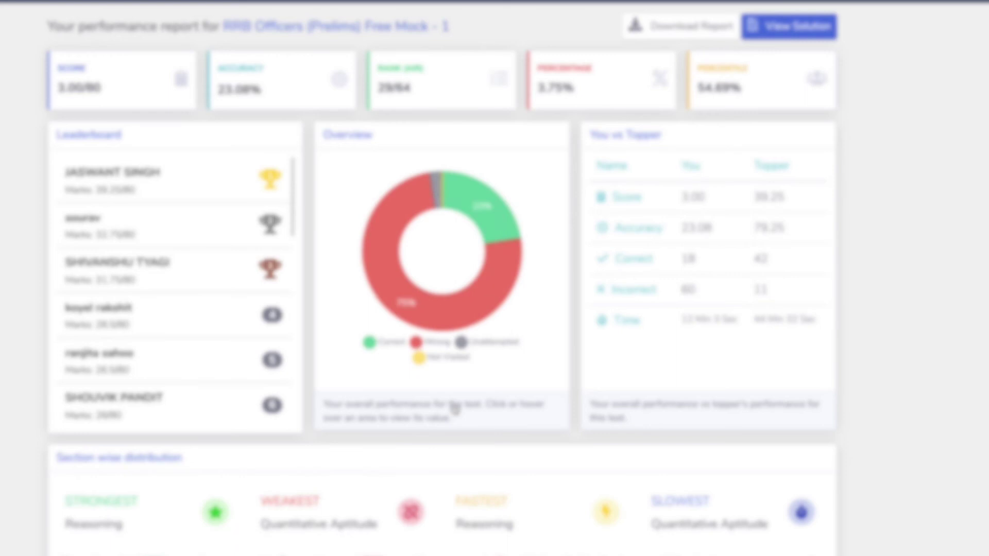
{"action": "mouse_move", "coordinate": [504, 225]}
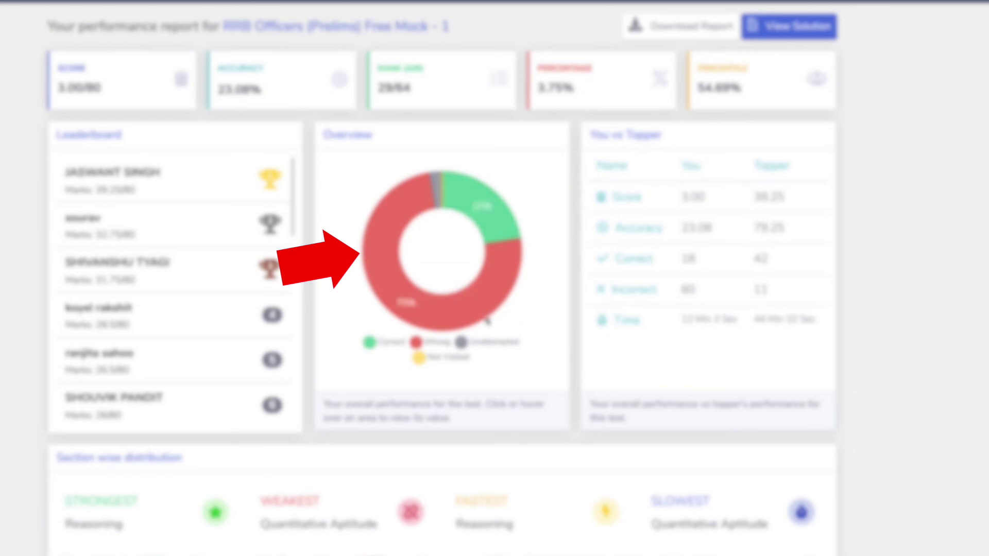
{"action": "mouse_move", "coordinate": [430, 314]}
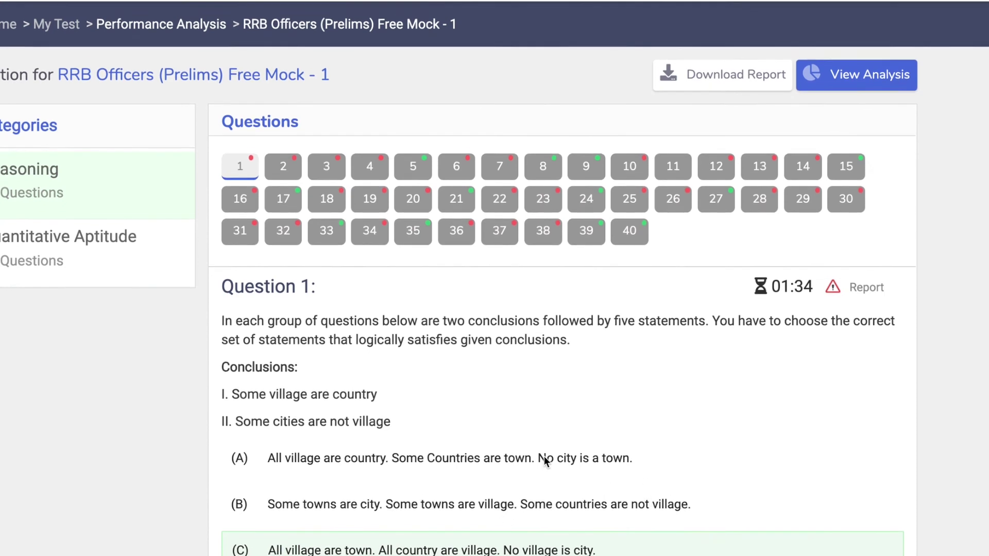
Step: Review the solutions for questions 2 and 4 from the Questions grid
{"action": "scroll", "coordinate": [458, 424], "scroll_direction": "down", "scroll_amount": 3}
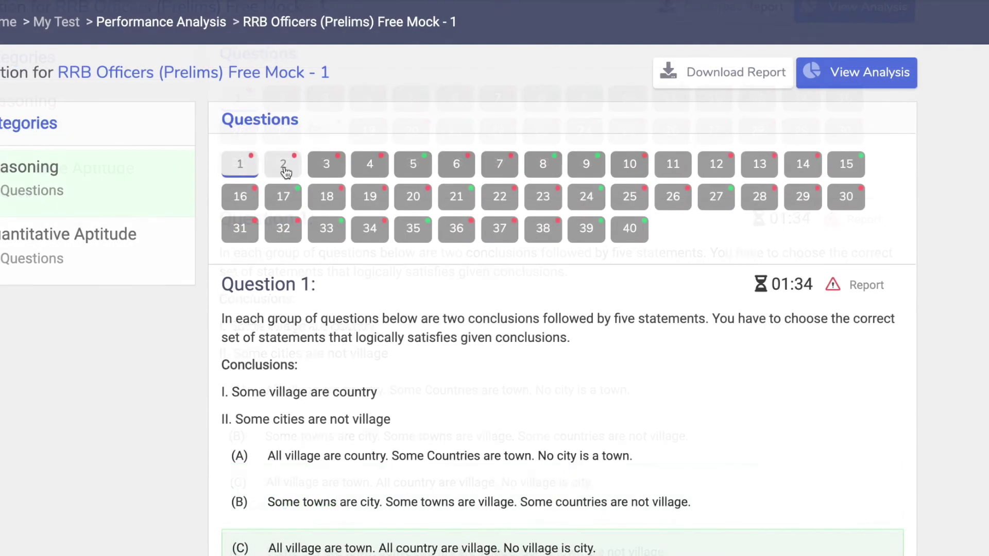
{"action": "left_click", "coordinate": [284, 169]}
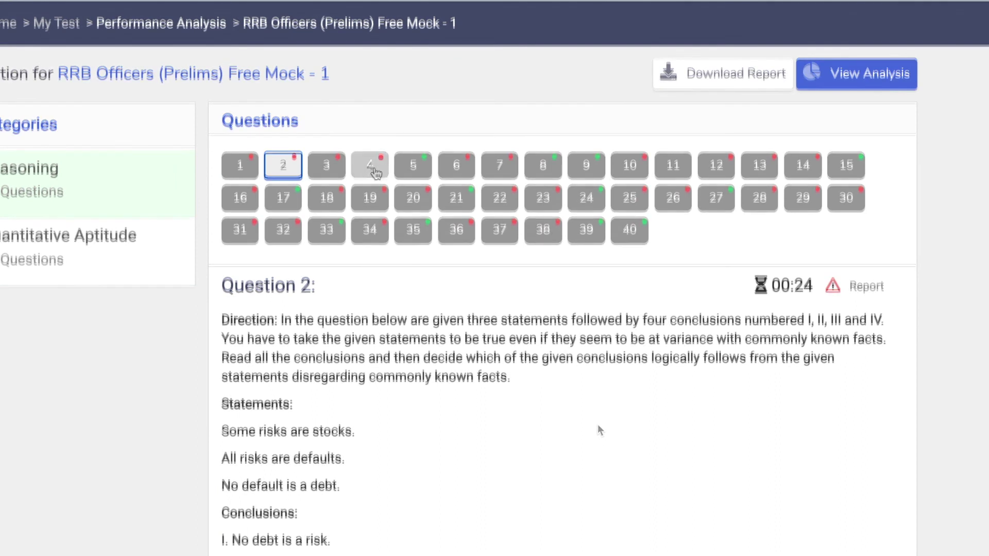
{"action": "left_click", "coordinate": [370, 164]}
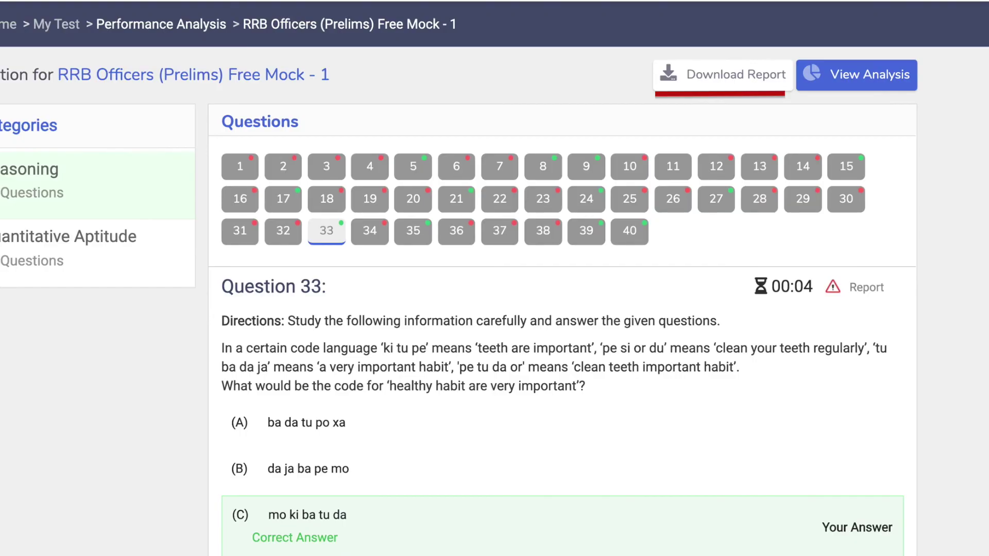
Step: Scroll through the test 1 Report solution explanations before returning to the IBPS RRB mock test list
{"action": "scroll", "coordinate": [815, 378], "scroll_direction": "down", "scroll_amount": 4}
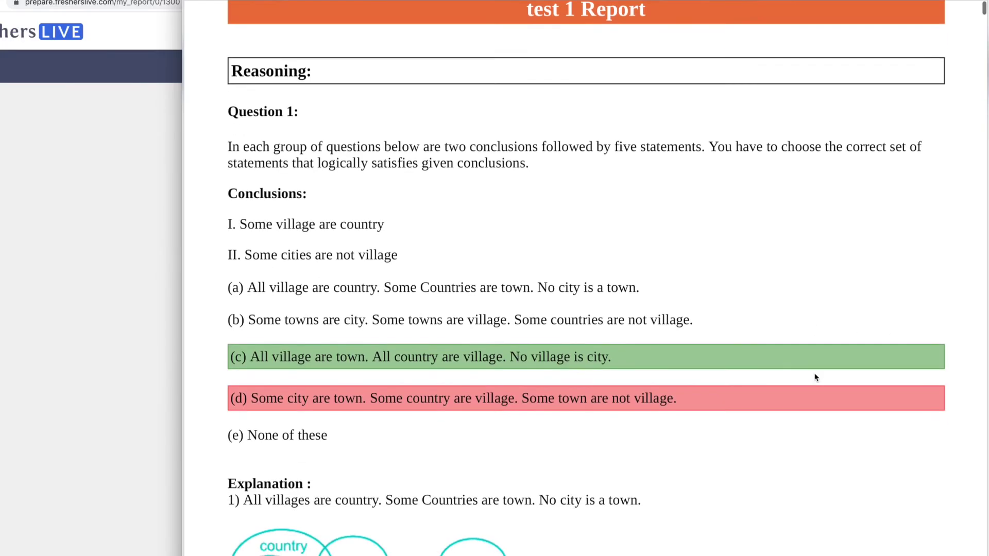
{"action": "scroll", "coordinate": [814, 378], "scroll_direction": "down", "scroll_amount": 10}
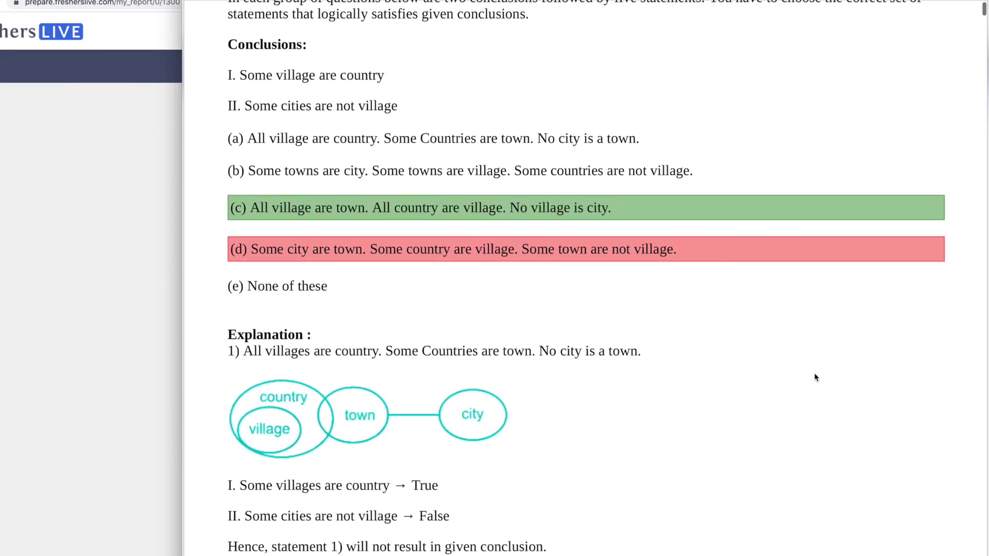
{"action": "scroll", "coordinate": [814, 377], "scroll_direction": "down", "scroll_amount": 7}
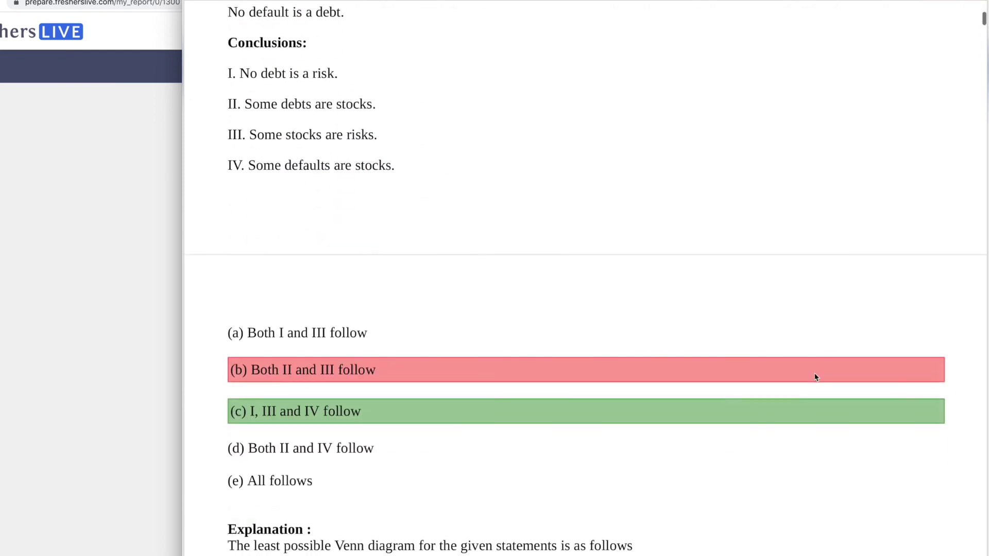
{"action": "scroll", "coordinate": [814, 373], "scroll_direction": "down", "scroll_amount": 10}
{"action": "scroll", "coordinate": [743, 354], "scroll_direction": "up", "scroll_amount": 6}
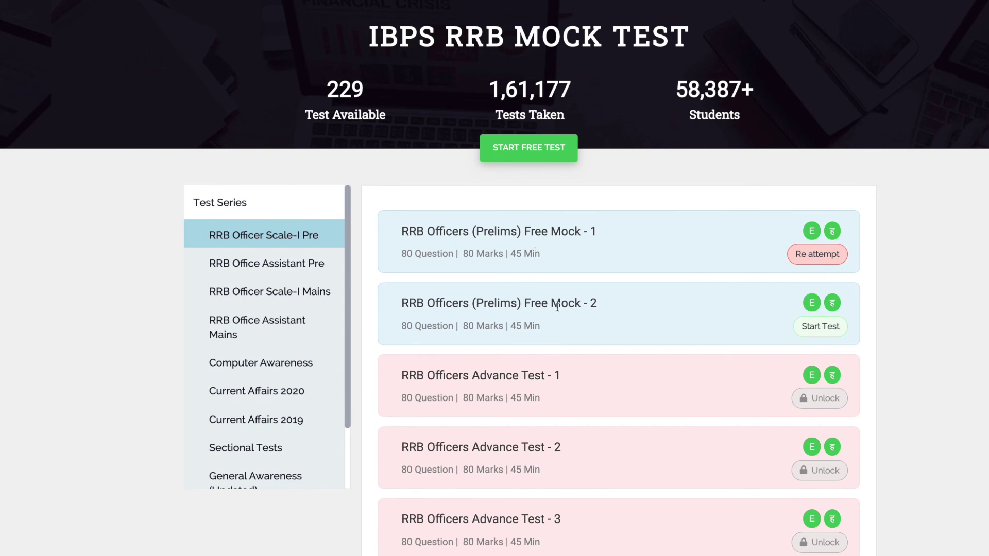
{"action": "scroll", "coordinate": [682, 381], "scroll_direction": "down", "scroll_amount": 3}
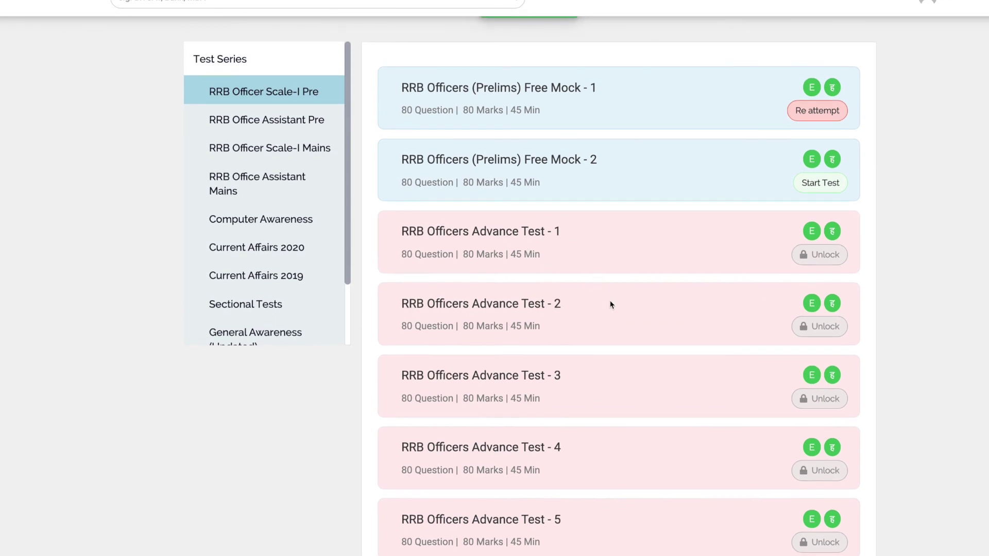
{"action": "scroll", "coordinate": [611, 305], "scroll_direction": "down", "scroll_amount": 3}
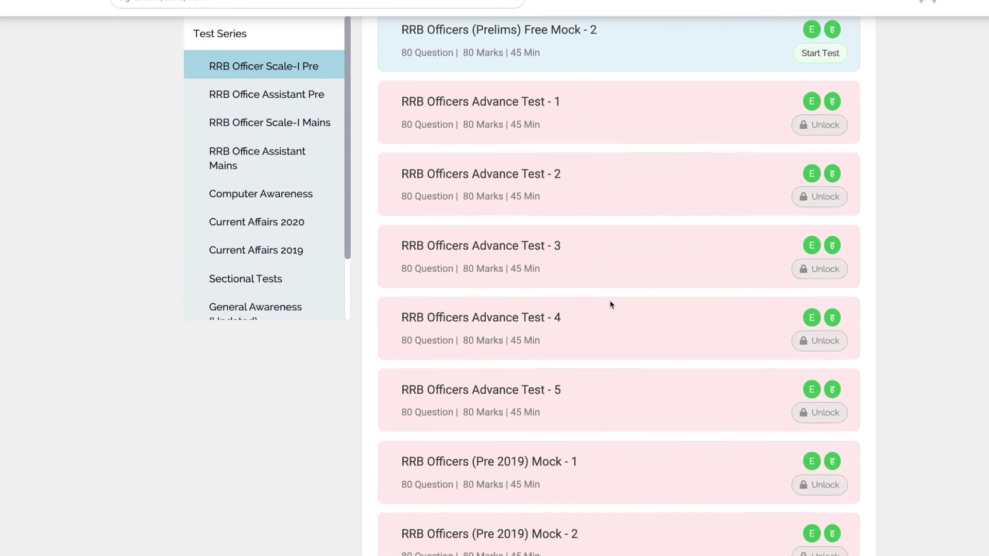
{"action": "scroll", "coordinate": [611, 305], "scroll_direction": "down", "scroll_amount": 2}
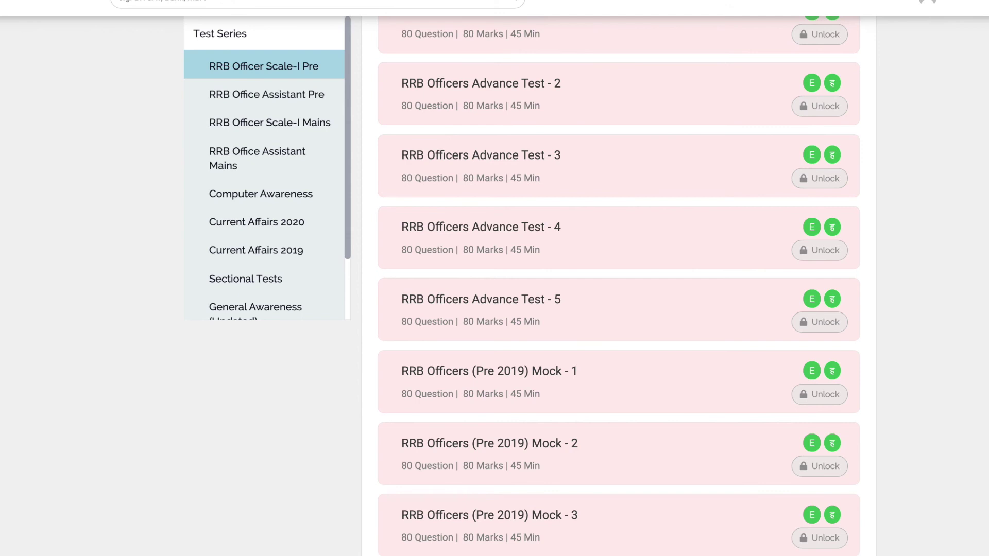
{"action": "scroll", "coordinate": [618, 282], "scroll_direction": "down", "scroll_amount": 5}
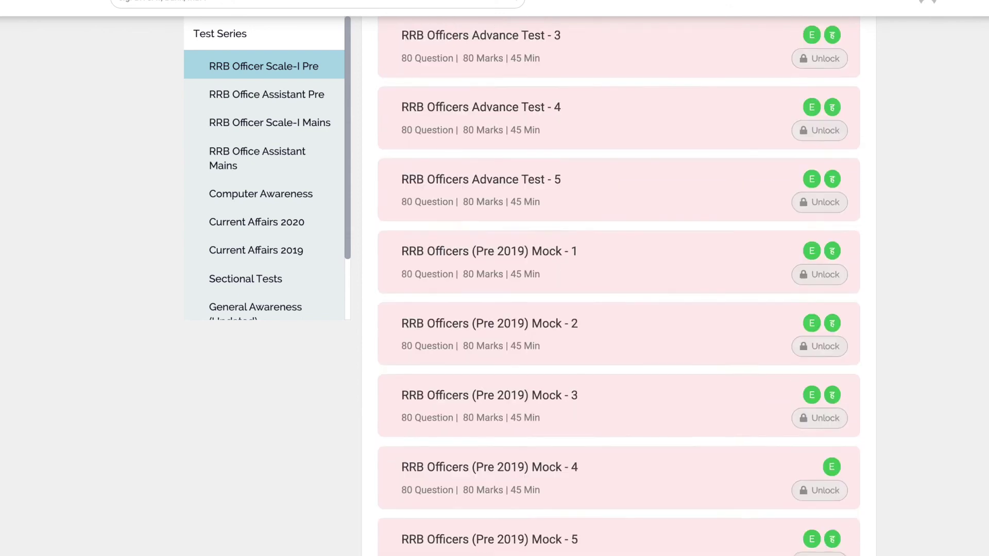
{"action": "scroll", "coordinate": [618, 285], "scroll_direction": "down", "scroll_amount": 3}
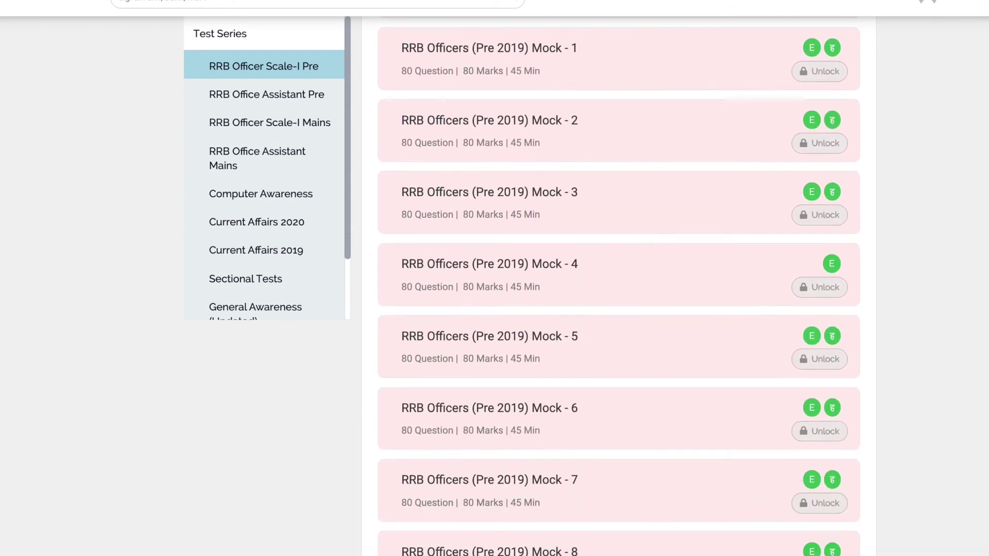
{"action": "scroll", "coordinate": [618, 286], "scroll_direction": "down", "scroll_amount": 4}
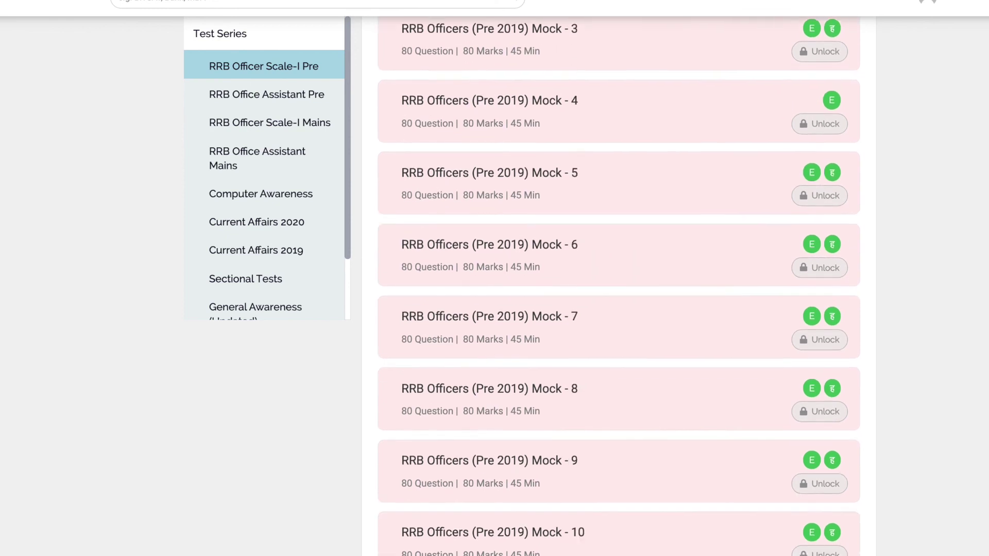
{"action": "scroll", "coordinate": [619, 286], "scroll_direction": "down", "scroll_amount": 3}
{"action": "scroll", "coordinate": [618, 286], "scroll_direction": "down", "scroll_amount": 5}
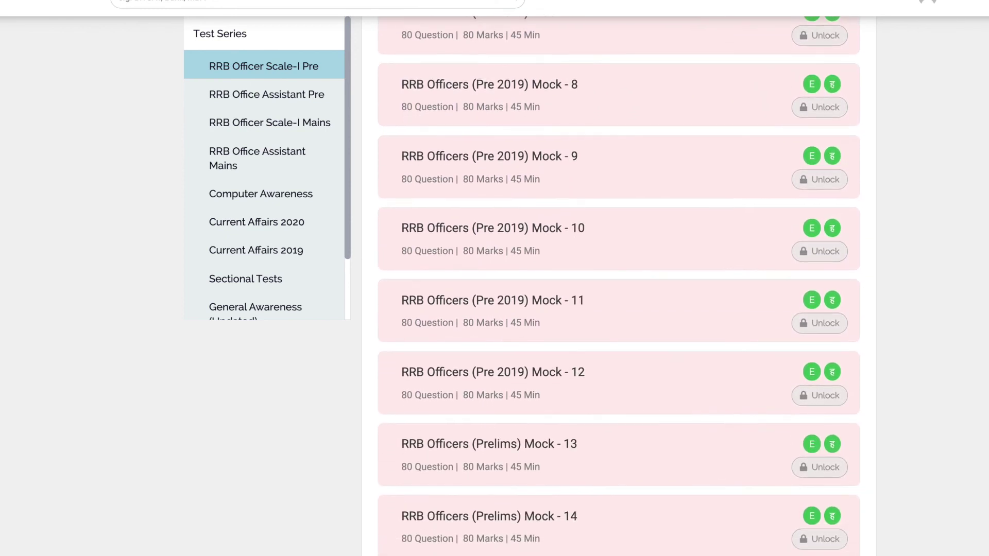
{"action": "scroll", "coordinate": [618, 285], "scroll_direction": "down", "scroll_amount": 8}
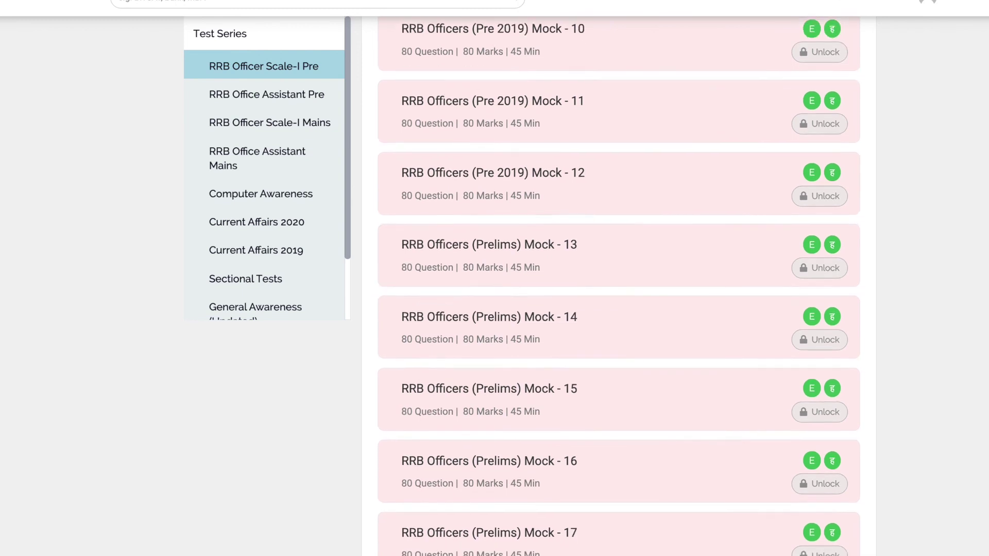
{"action": "scroll", "coordinate": [618, 286], "scroll_direction": "down", "scroll_amount": 13}
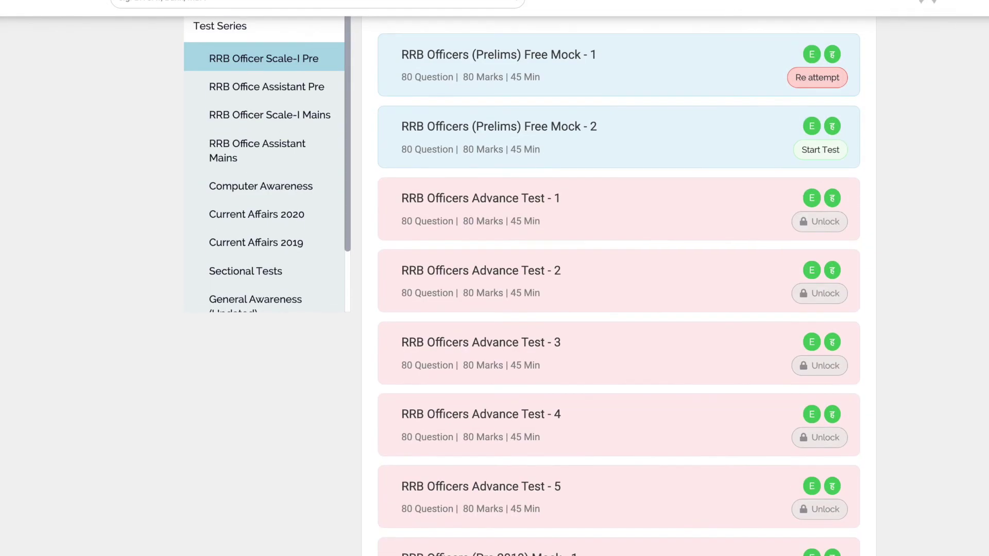
{"action": "scroll", "coordinate": [822, 414], "scroll_direction": "up", "scroll_amount": 6}
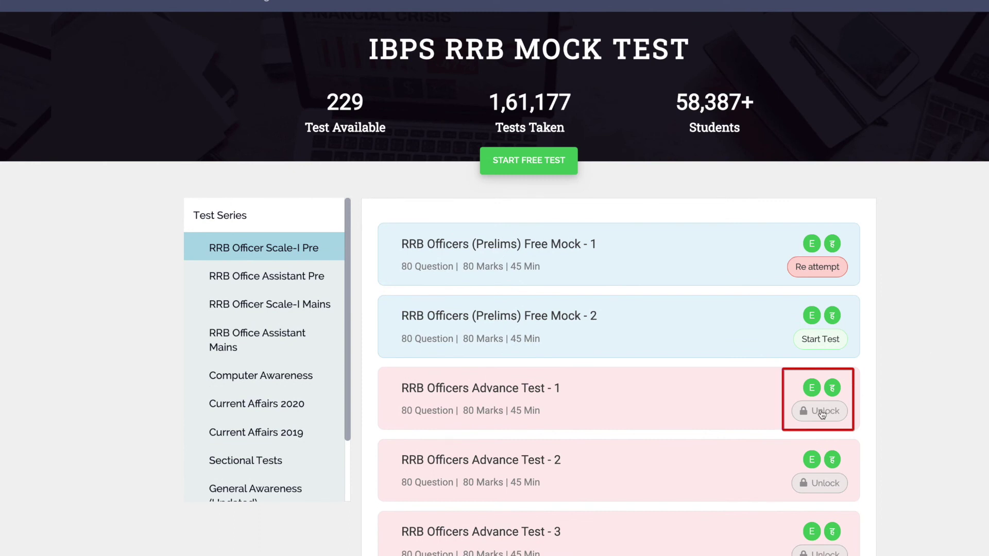
Step: Unlock RRB Officers Advance Test - 1 and view the Super COMBO Bank package plans from ₹399 to ₹1199
{"action": "left_click", "coordinate": [821, 415]}
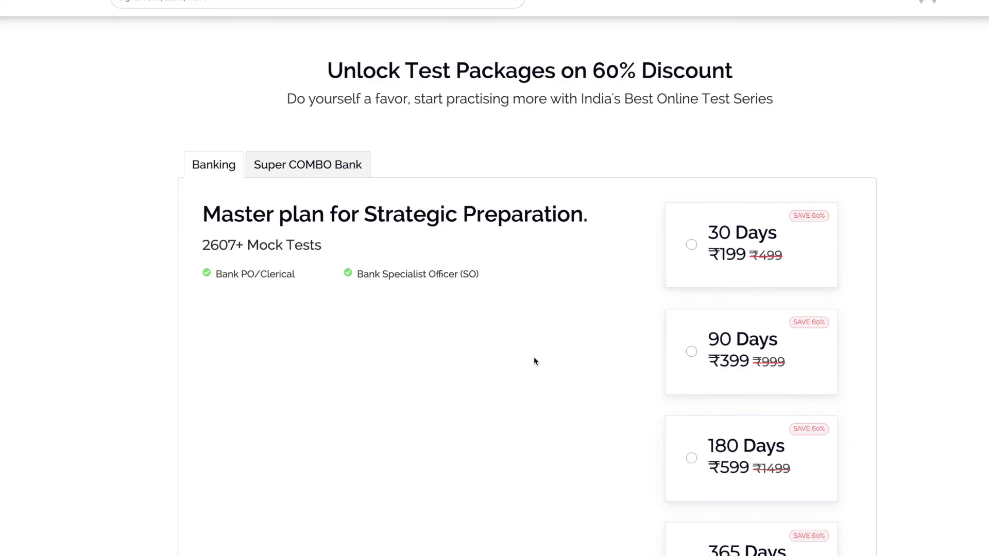
{"action": "scroll", "coordinate": [535, 360], "scroll_direction": "down", "scroll_amount": 2}
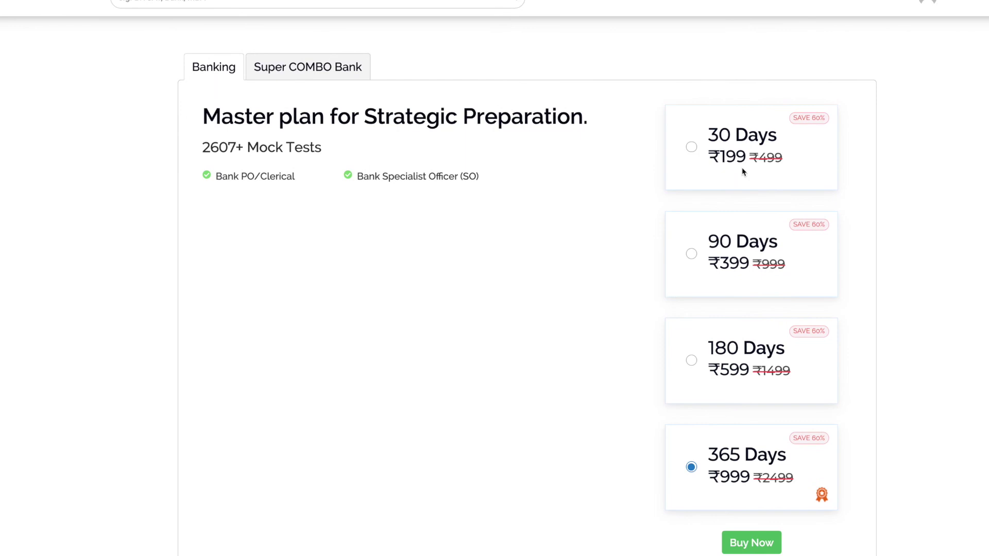
{"action": "scroll", "coordinate": [777, 267], "scroll_direction": "down", "scroll_amount": 1}
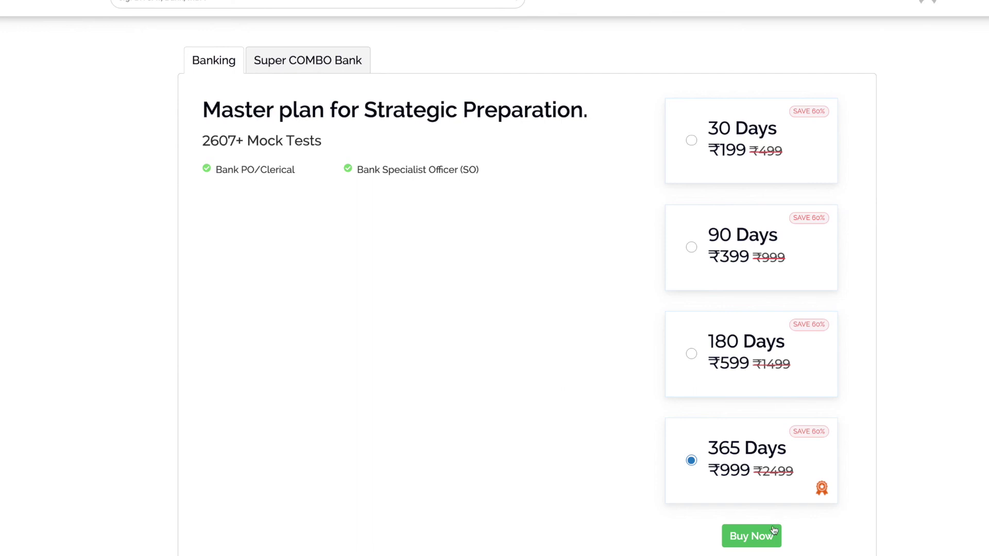
{"action": "left_click", "coordinate": [329, 60]}
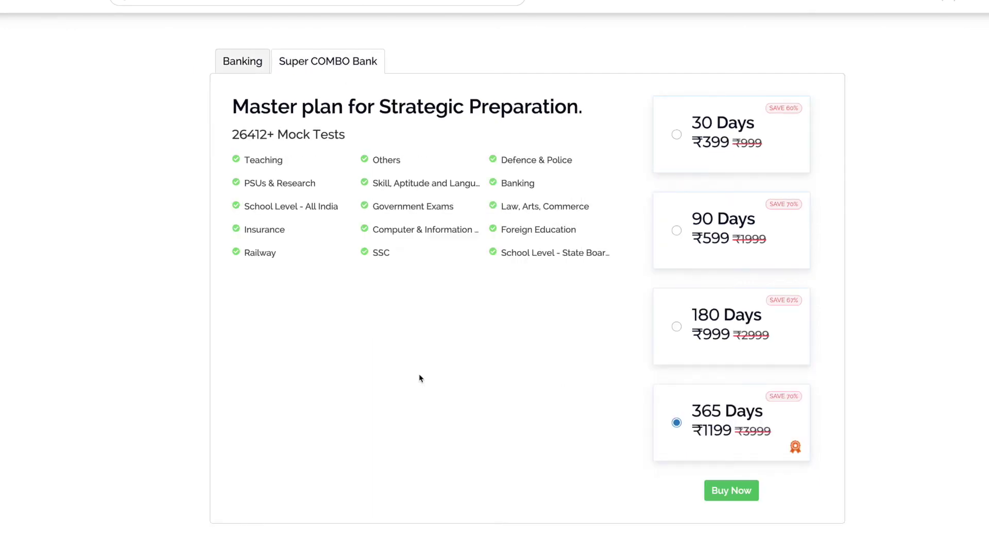